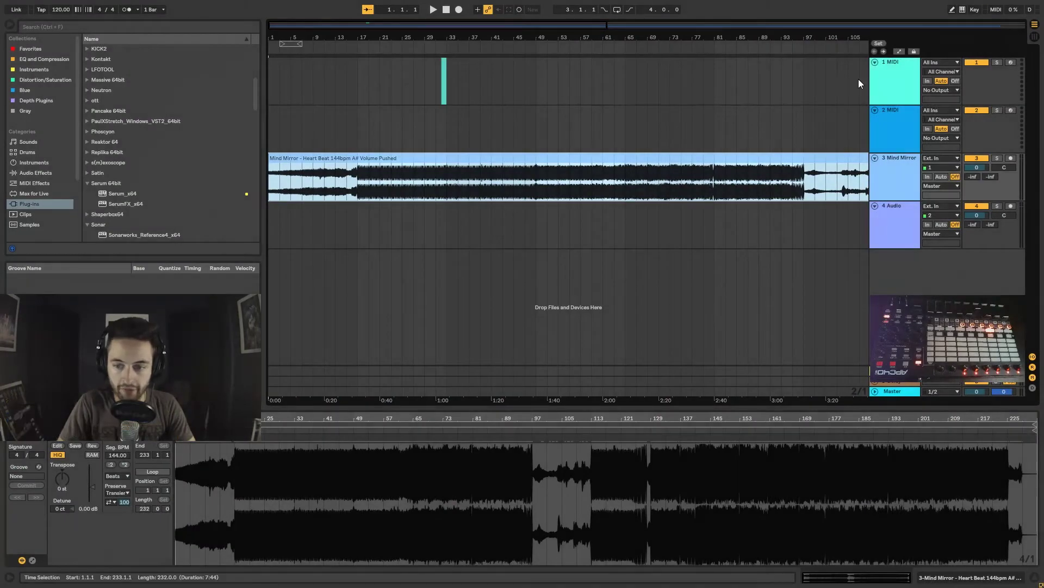
# - Delete the two MIDI tracks from the arrangement
pyautogui.click(890, 84)
pyautogui.keyDown('shift'); pyautogui.click(899, 119); pyautogui.keyUp('shift')
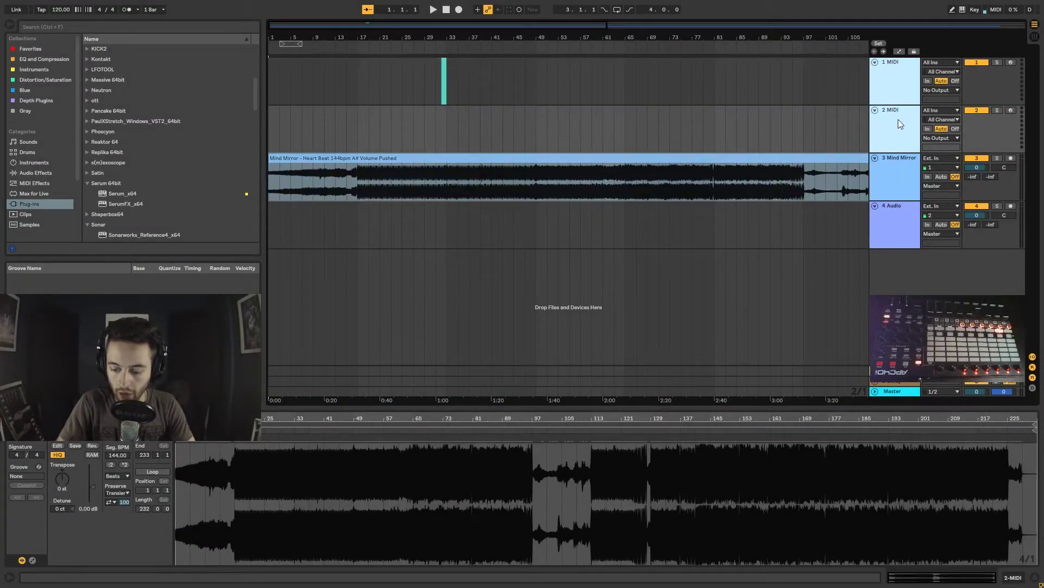
pyautogui.press('Delete')
pyautogui.click(918, 127)
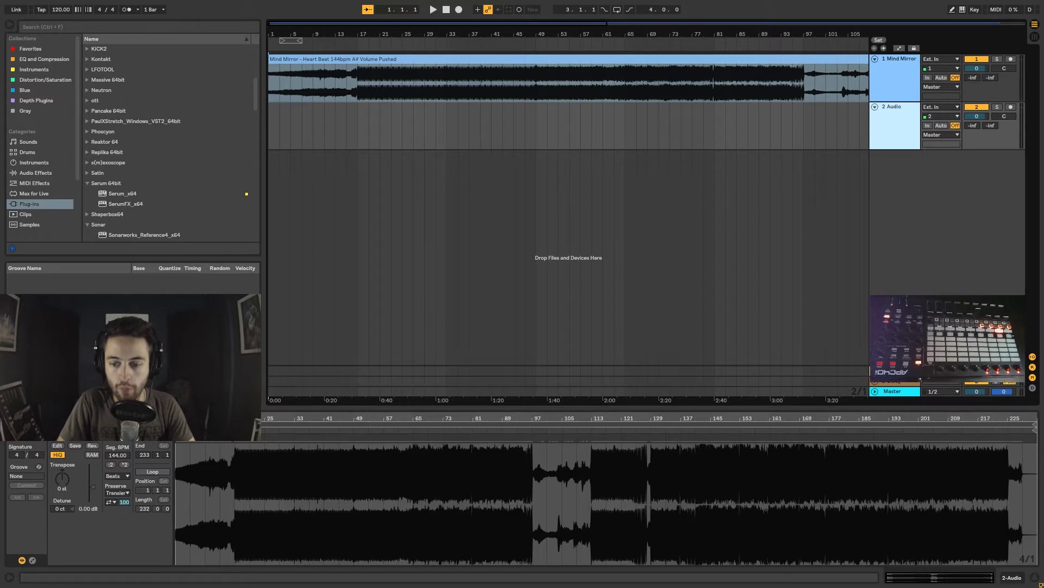
# - Delete the return tracks and the empty audio track, keeping only the Mind Mirror track and the Master
pyautogui.click(897, 372)
pyautogui.click(897, 383)
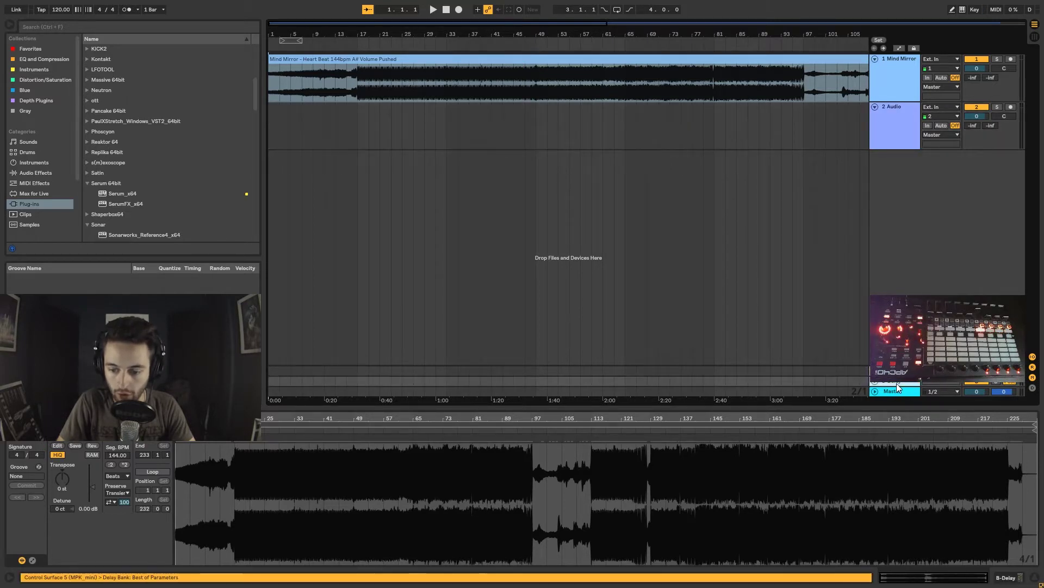
pyautogui.press('Delete')
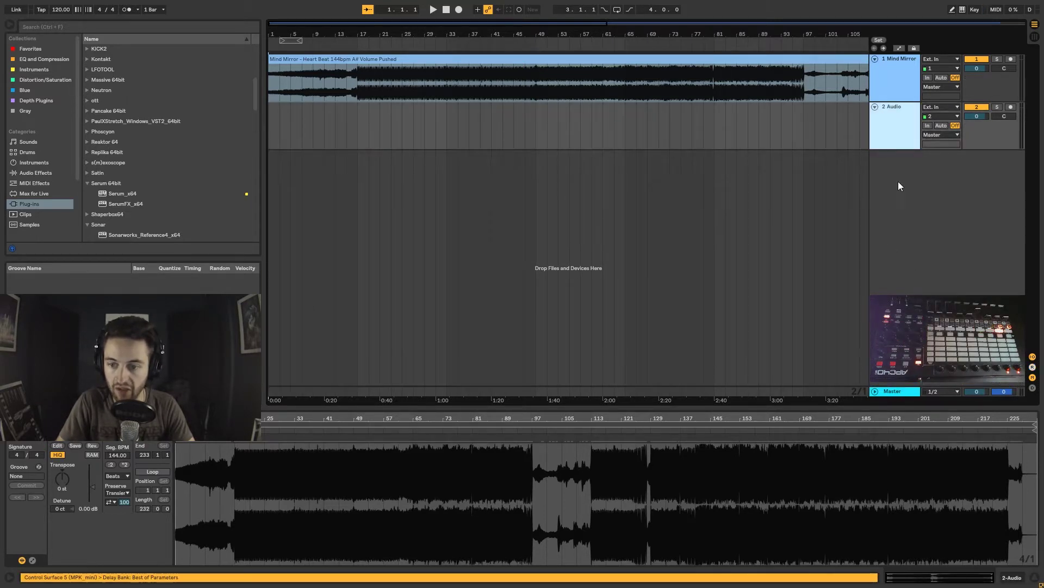
pyautogui.press('Delete')
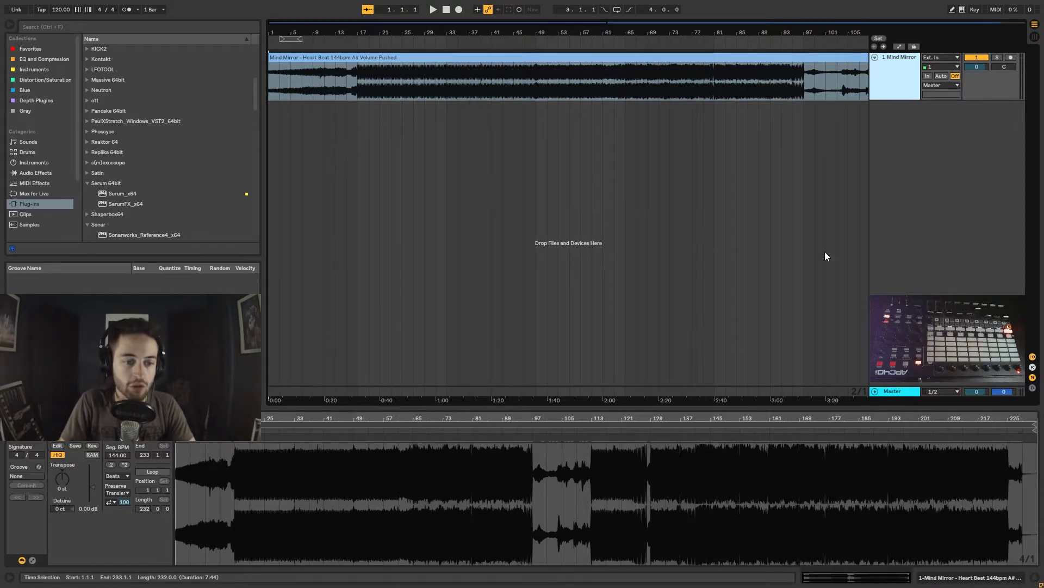
# - Set the project tempo to 144 BPM
pyautogui.moveTo(816, 31); pyautogui.dragTo(816, 11)
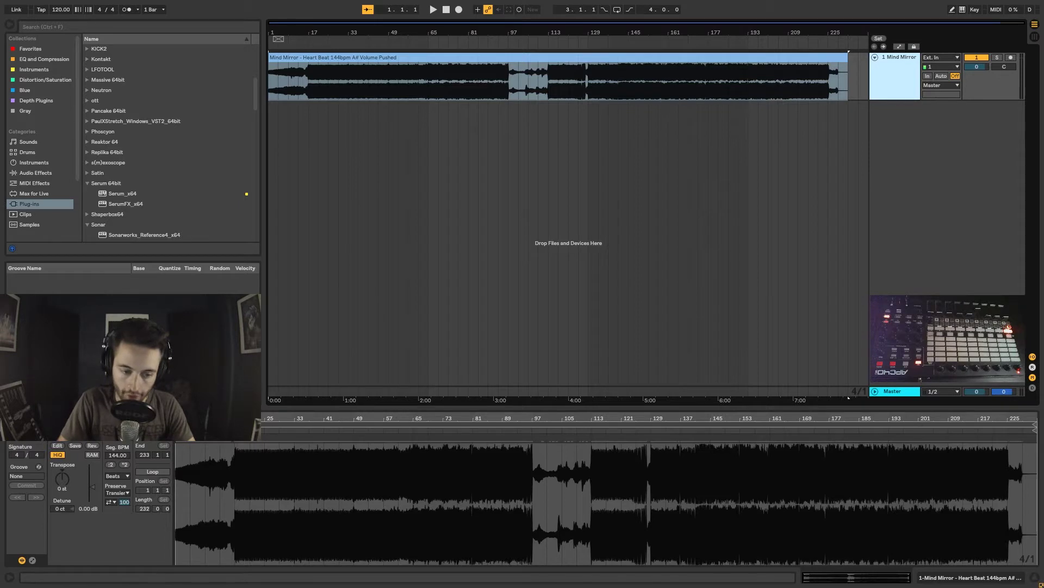
pyautogui.click(55, 10)
pyautogui.write('144')
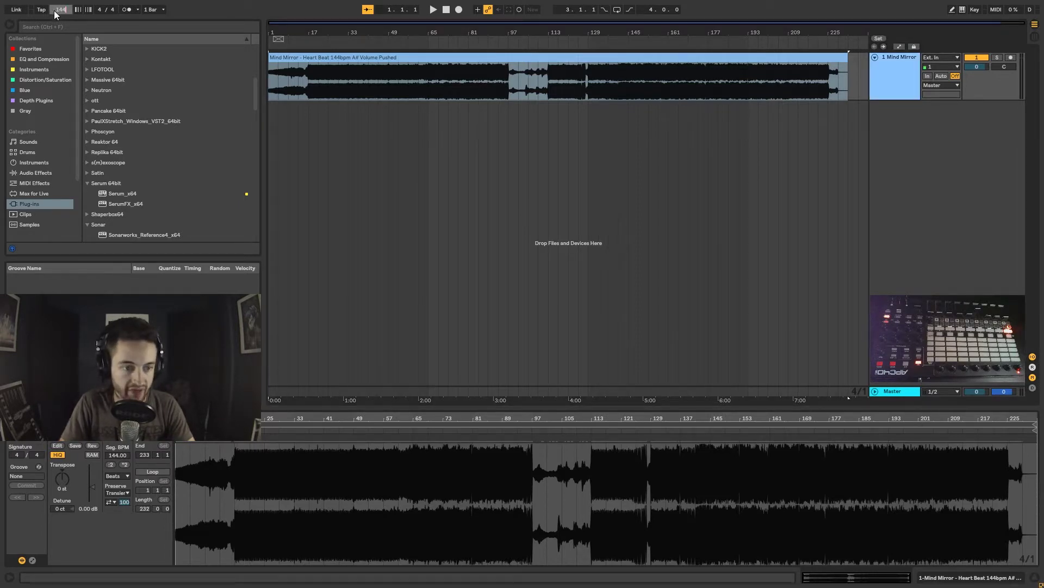
pyautogui.press('Return')
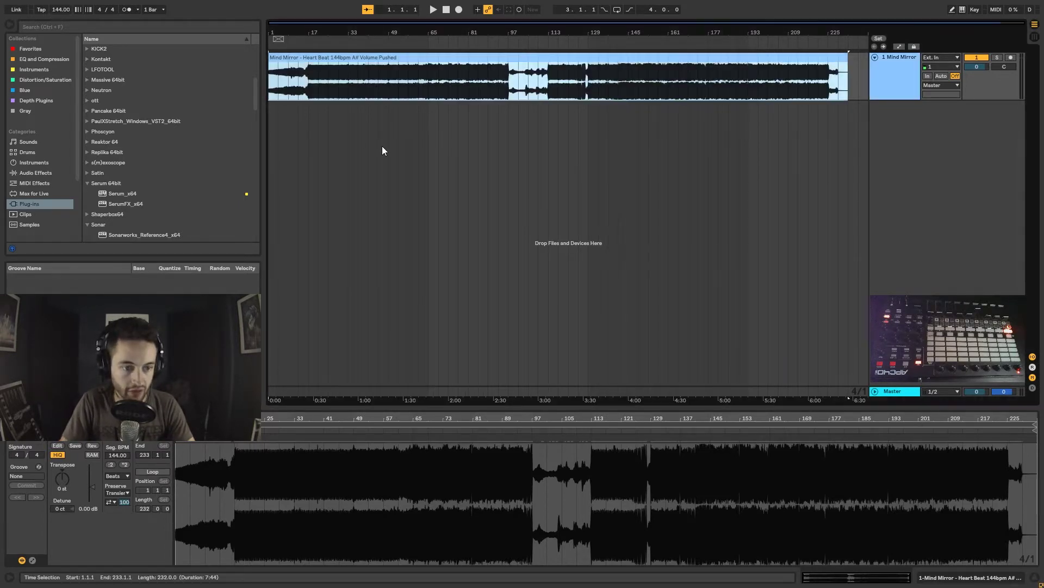
# - Set the Mind Mirror clip's warp mode to Re-Pitch, and turn its warping off during playback from bar 65
pyautogui.click(116, 476)
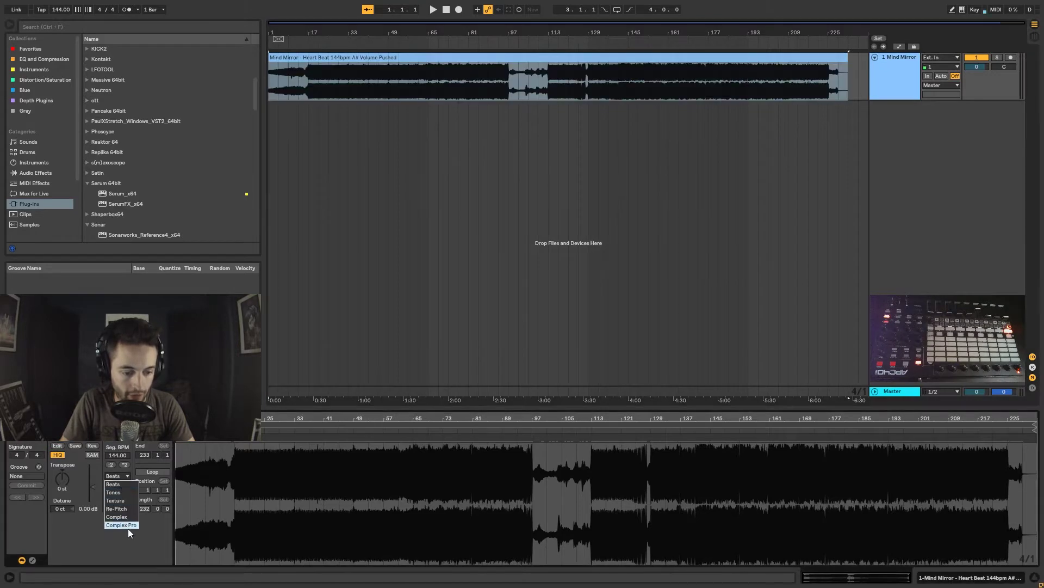
pyautogui.click(129, 511)
pyautogui.click(433, 89)
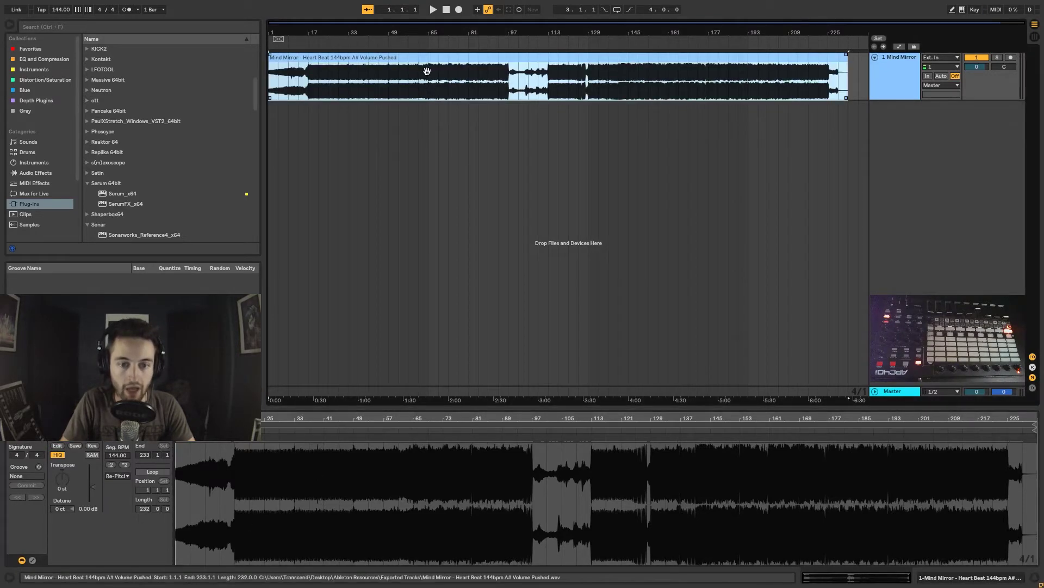
pyautogui.click(416, 81)
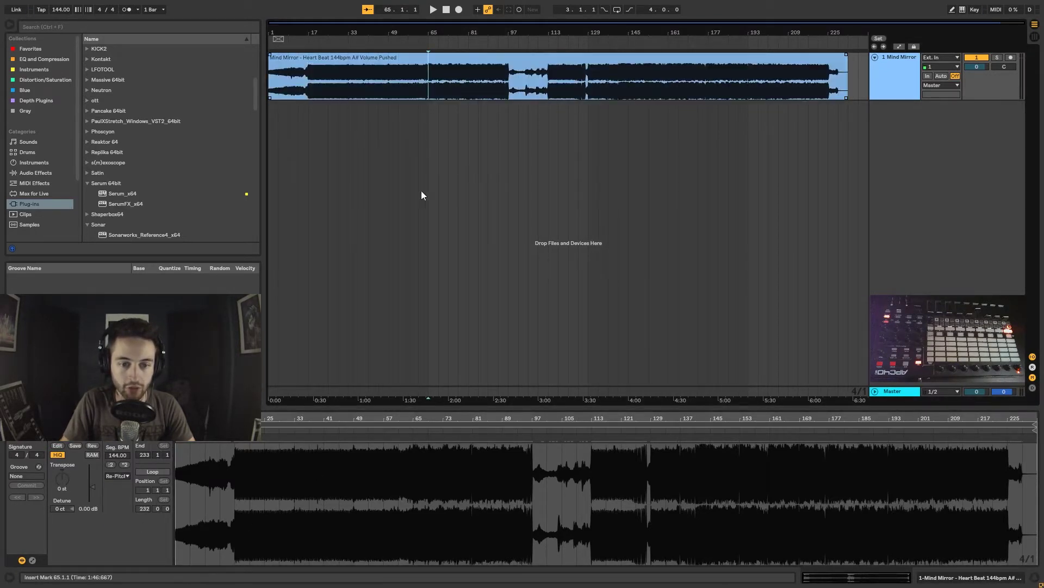
pyautogui.press('space')
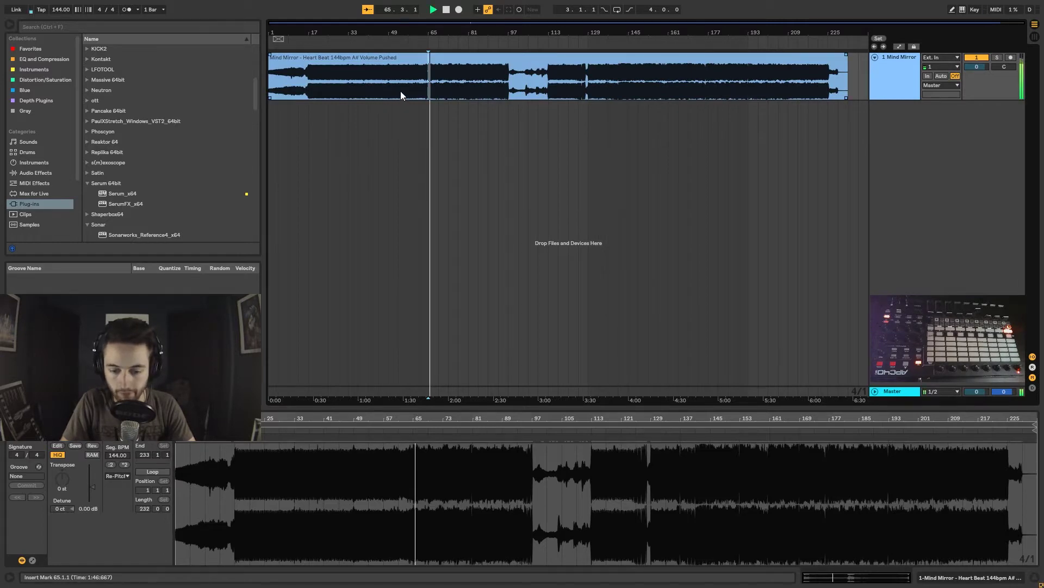
pyautogui.click(118, 428)
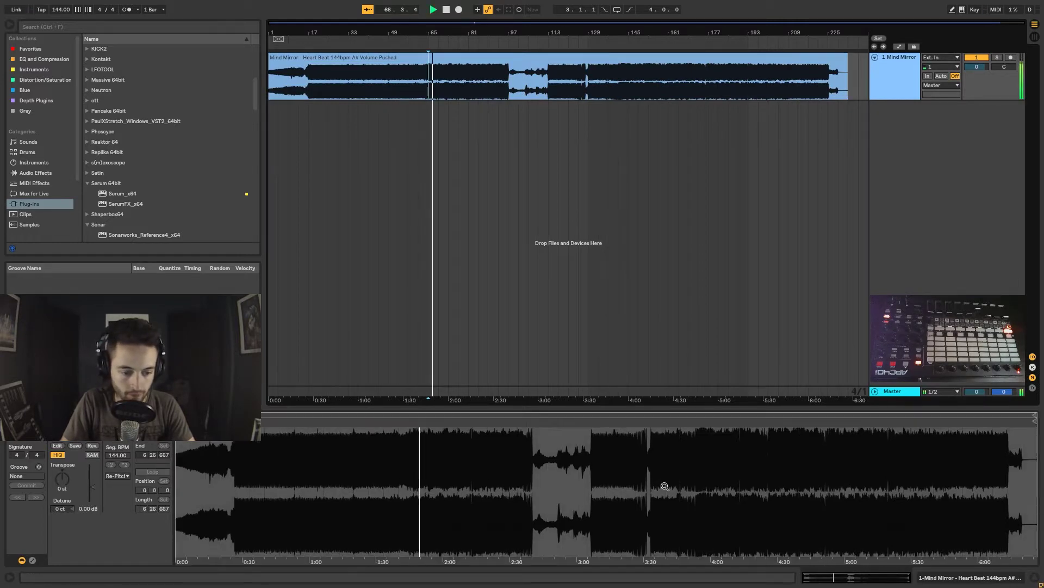
# - Show the Mind Mirror track's device chain and listen to the section after bar 65 before stopping playback
pyautogui.click(1015, 577)
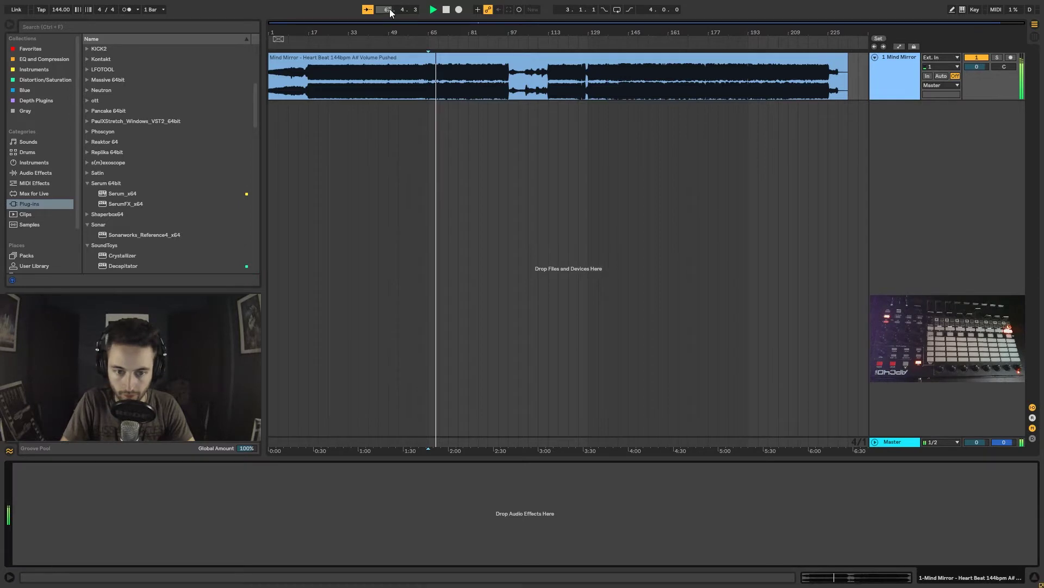
pyautogui.moveTo(442, 31); pyautogui.dragTo(540, 64)
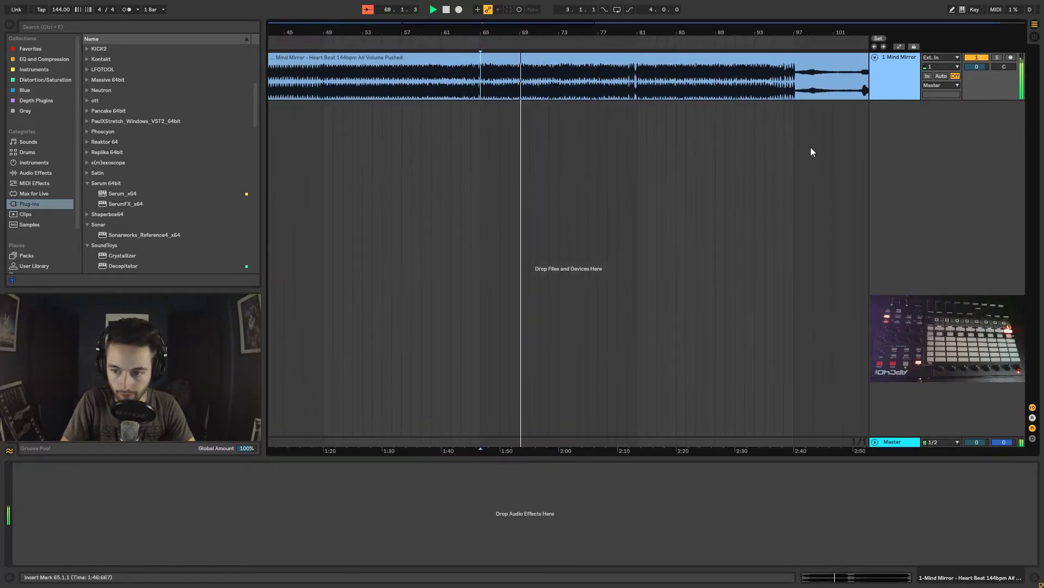
pyautogui.moveTo(607, 32); pyautogui.dragTo(546, 29)
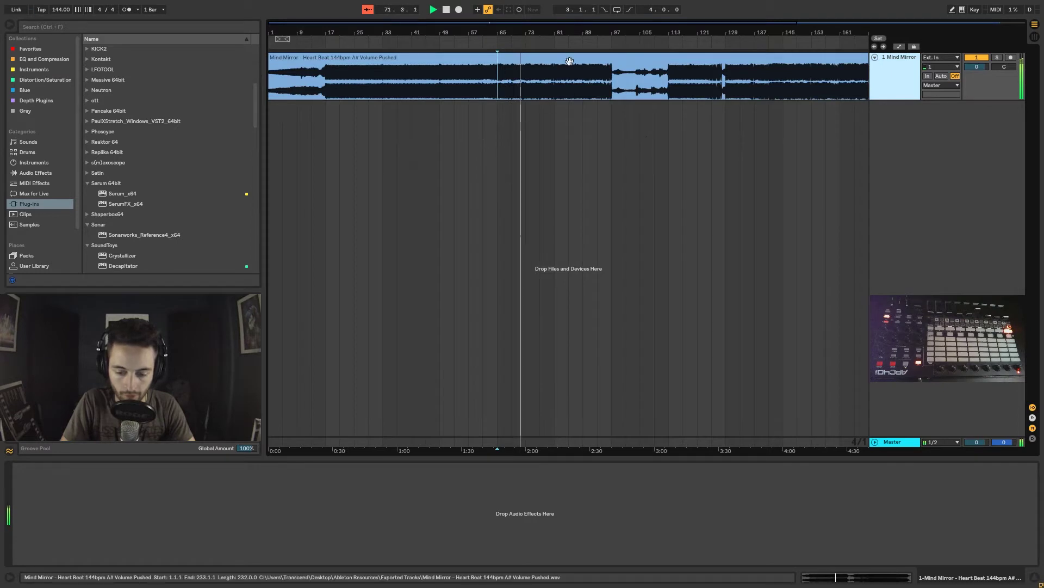
pyautogui.moveTo(531, 29); pyautogui.dragTo(565, 54)
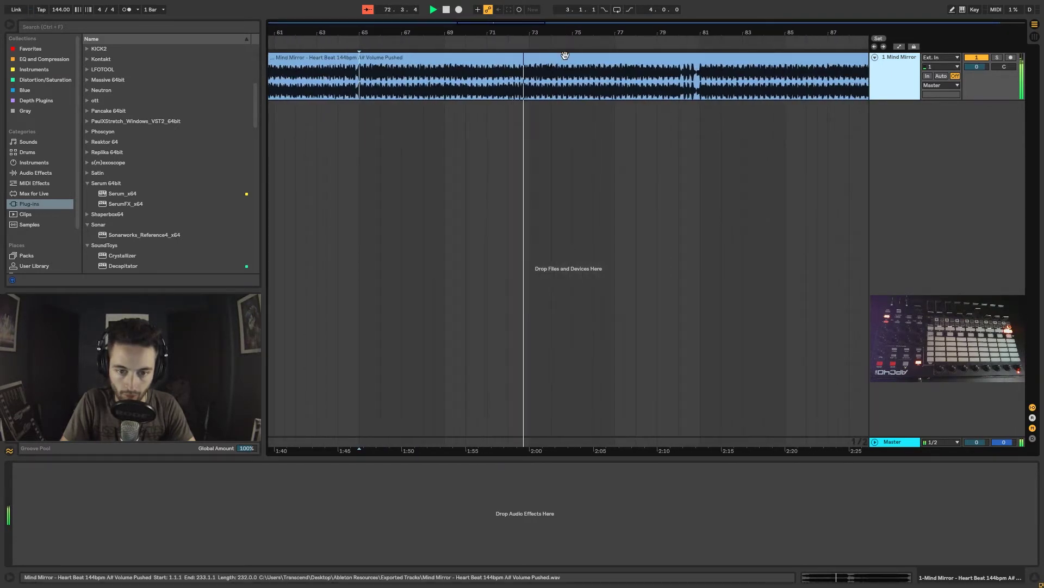
pyautogui.press('space')
pyautogui.moveTo(359, 90); pyautogui.dragTo(531, 90)
pyautogui.click(893, 86)
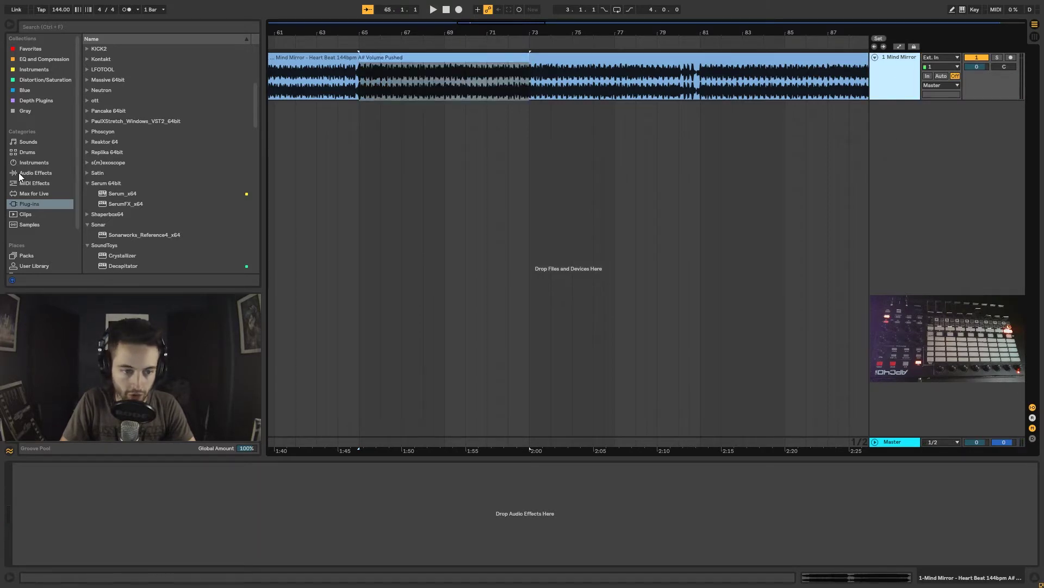
pyautogui.moveTo(366, 33); pyautogui.dragTo(495, 19)
pyautogui.click(642, 102)
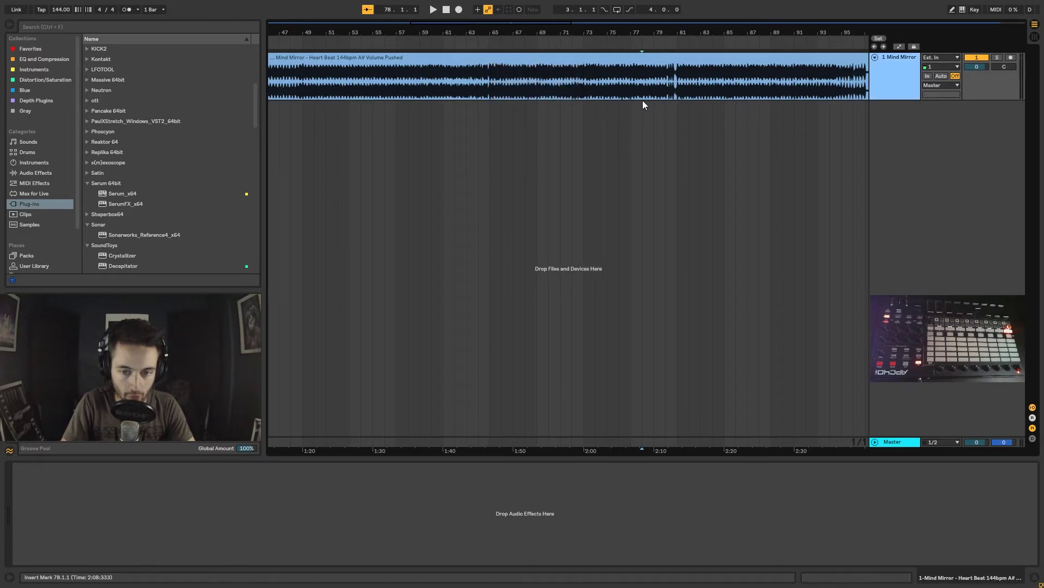
pyautogui.moveTo(429, 36); pyautogui.dragTo(546, 33)
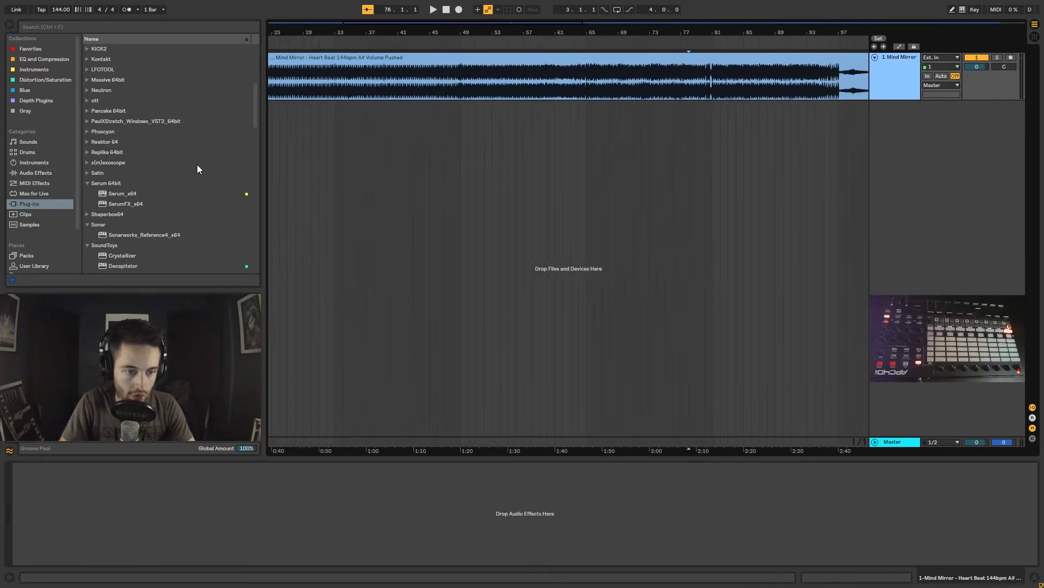
# - Add two Auto Filter devices in a row to the Mind Mirror track
pyautogui.click(40, 172)
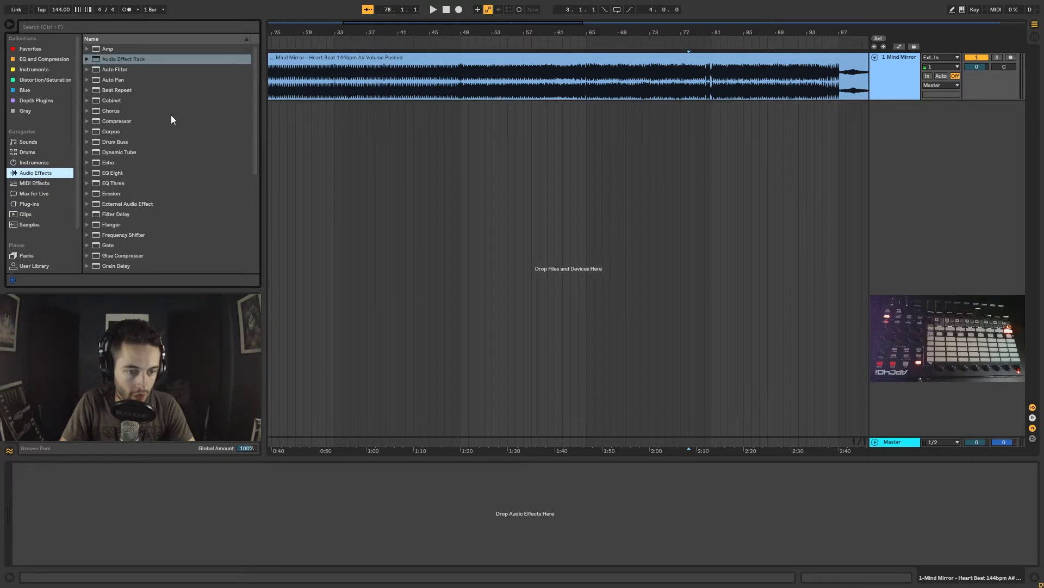
pyautogui.doubleClick(119, 72)
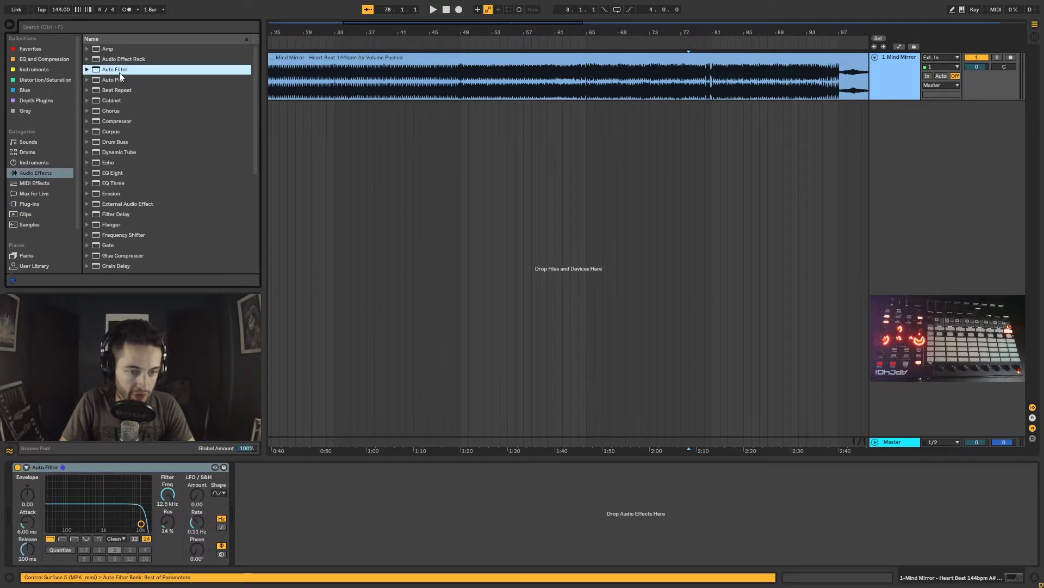
pyautogui.doubleClick(120, 72)
# - Add a Redux and a Ping Pong Delay after the two Auto Filters on the Mind Mirror track
pyautogui.scroll(-6, 185, 194)
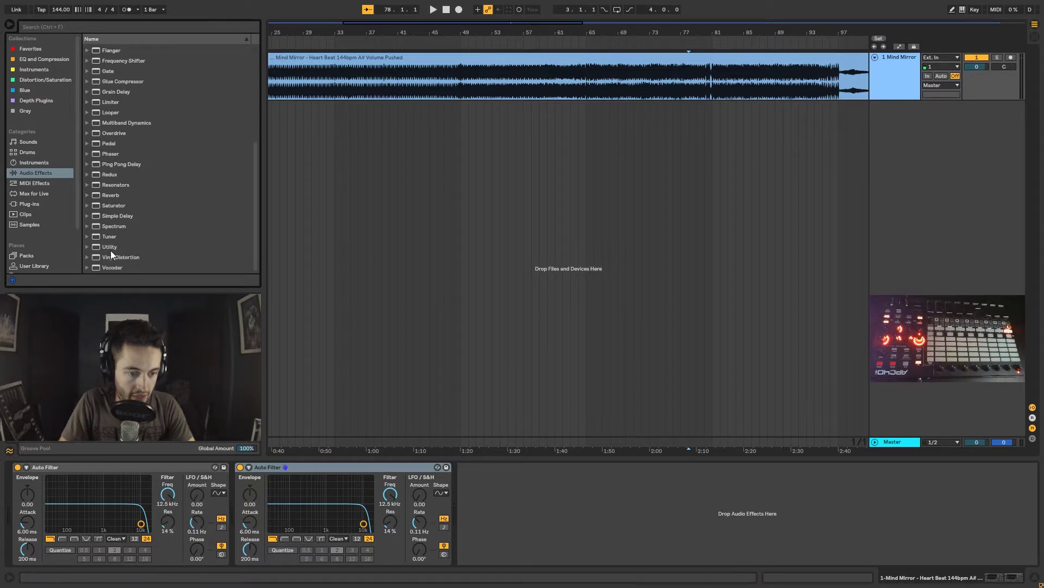
pyautogui.doubleClick(116, 175)
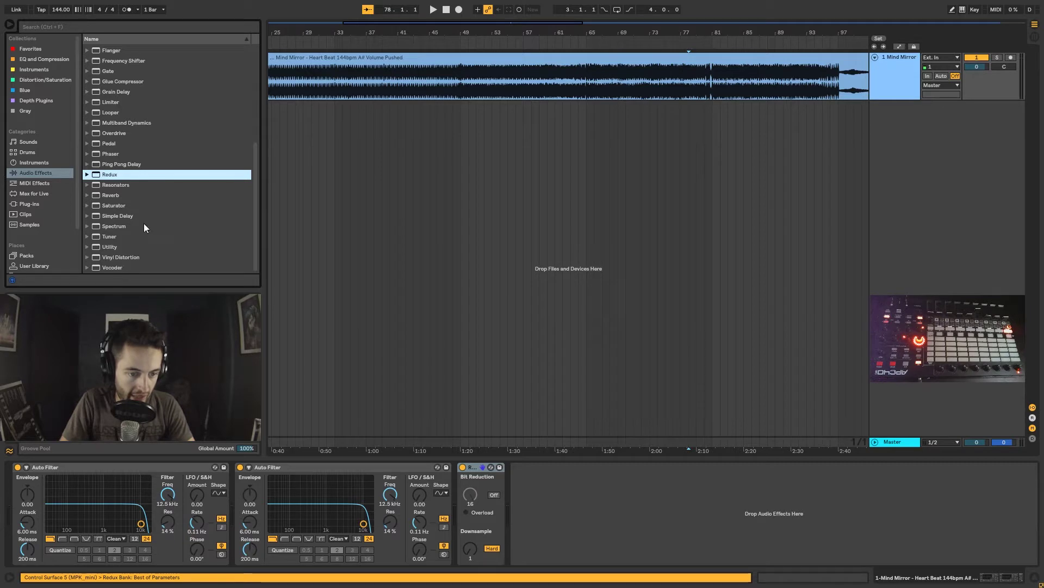
pyautogui.scroll(5, 145, 181)
pyautogui.scroll(-5, 145, 181)
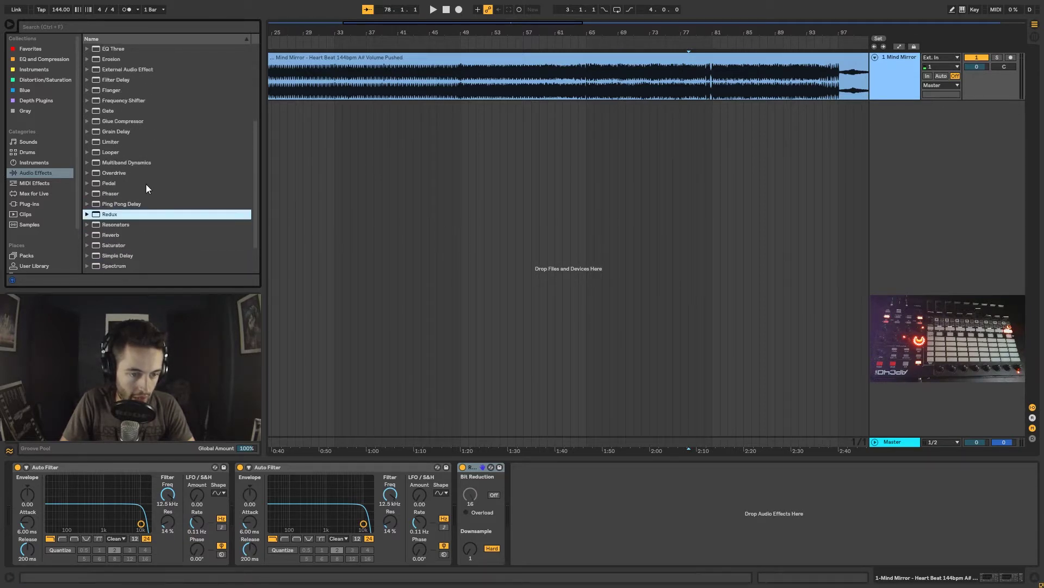
pyautogui.scroll(2, 133, 212)
pyautogui.doubleClick(131, 214)
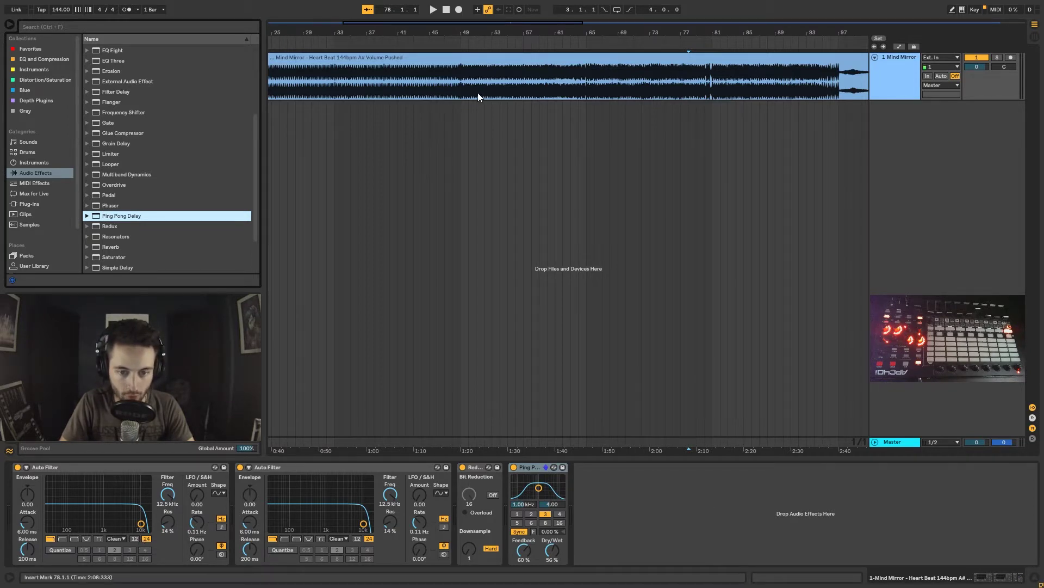
# - Listen to the effect chain from bar 48, temporarily bypassing the Ping Pong Delay, and place the insert marker at bar 65
pyautogui.click(453, 86)
pyautogui.press('space')
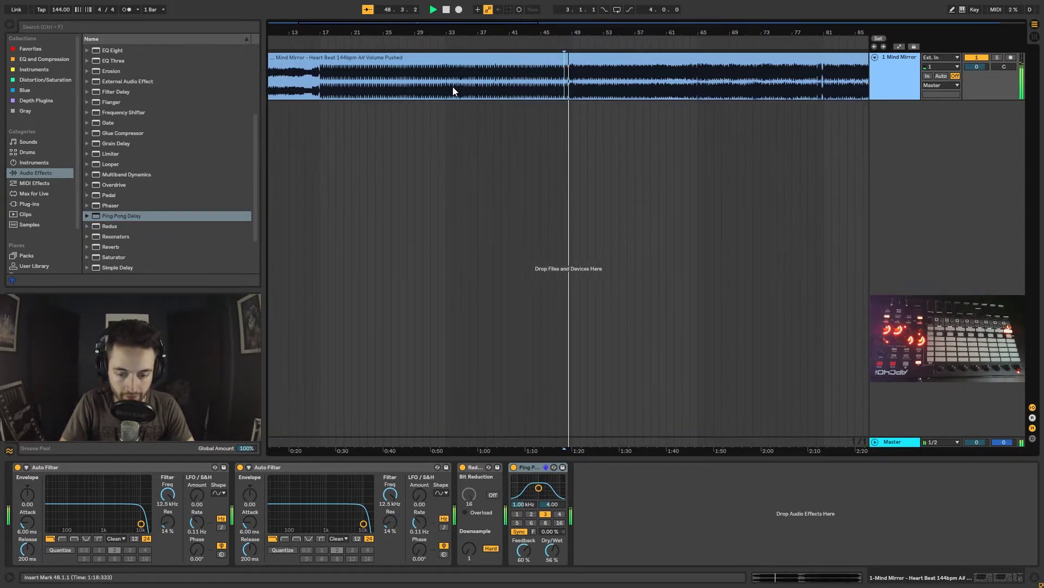
pyautogui.moveTo(655, 32); pyautogui.dragTo(418, 31)
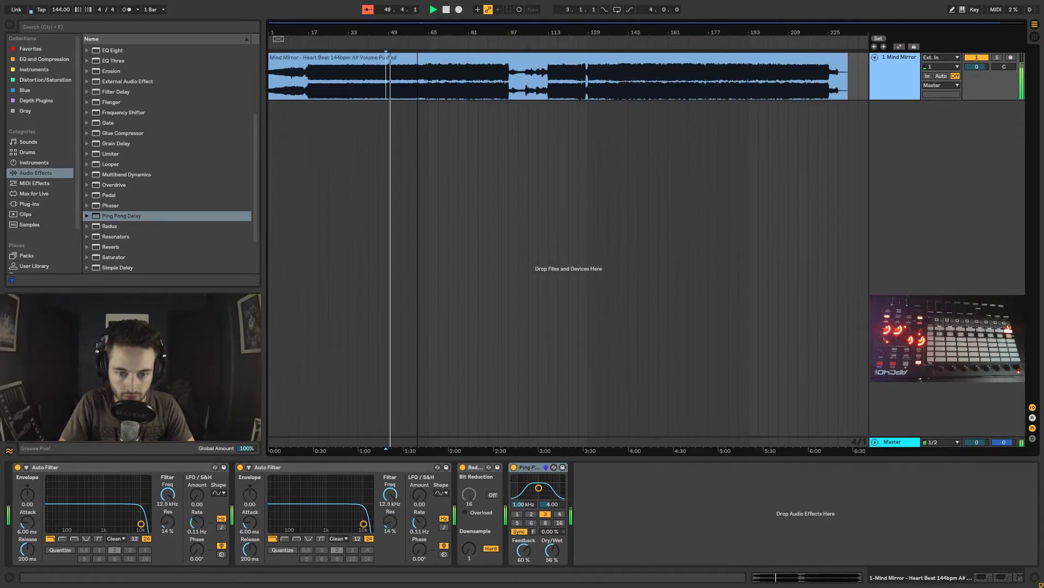
pyautogui.press('space')
pyautogui.click(513, 474)
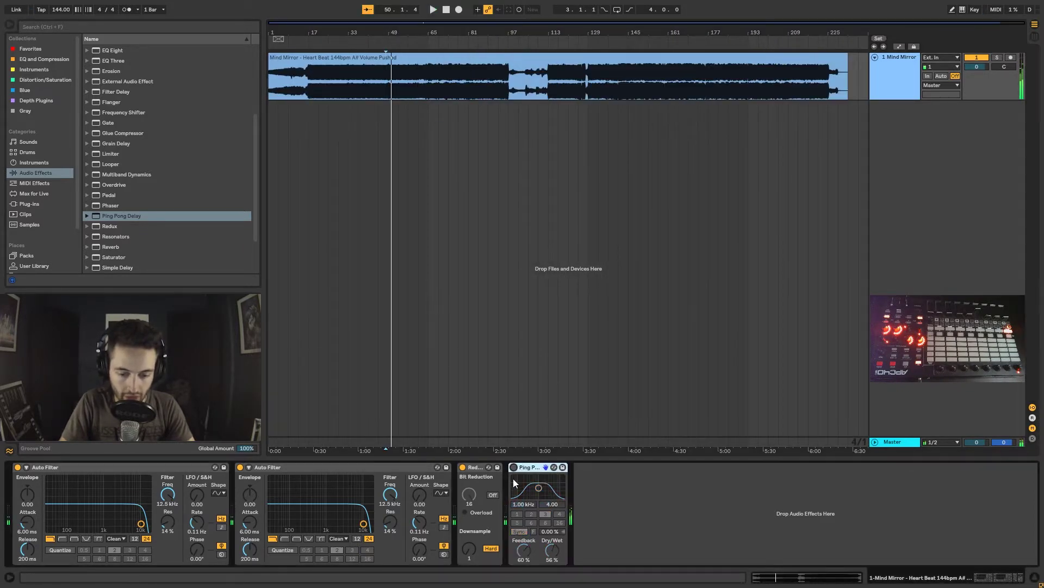
pyautogui.click(446, 30)
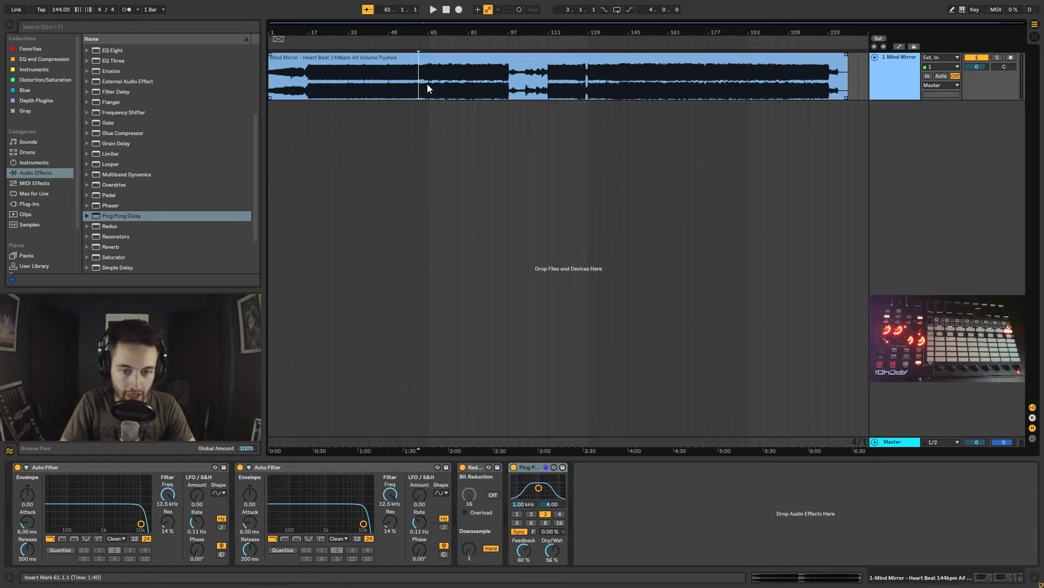
pyautogui.moveTo(433, 30)
pyautogui.mouseDown()
pyautogui.moveTo(578, 54)
pyautogui.moveTo(430, 32)
pyautogui.mouseUp()
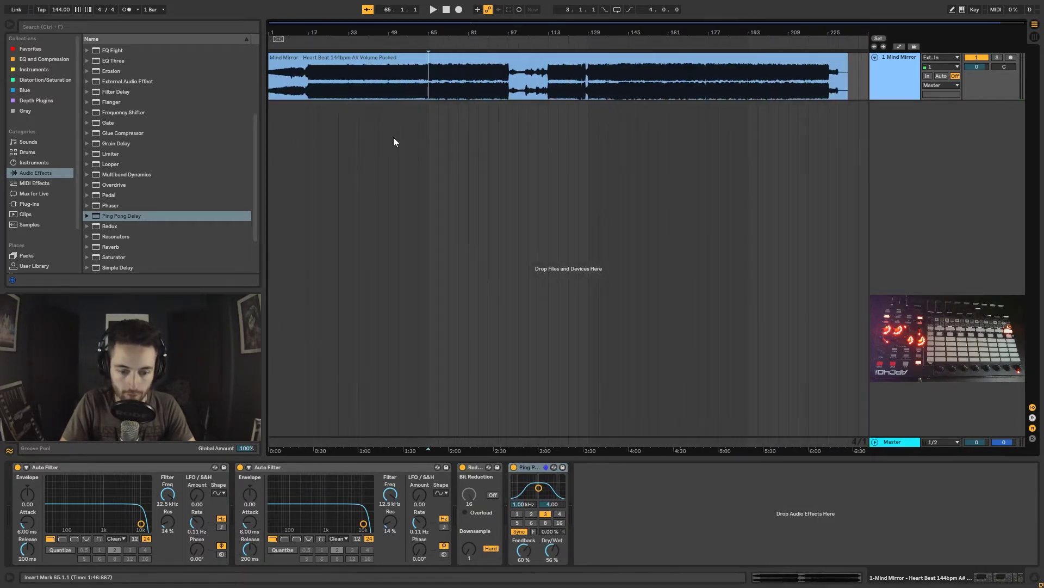
# - Group both Auto Filters, the Redux and the Ping Pong Delay into one Audio Effect Rack
pyautogui.click(87, 468)
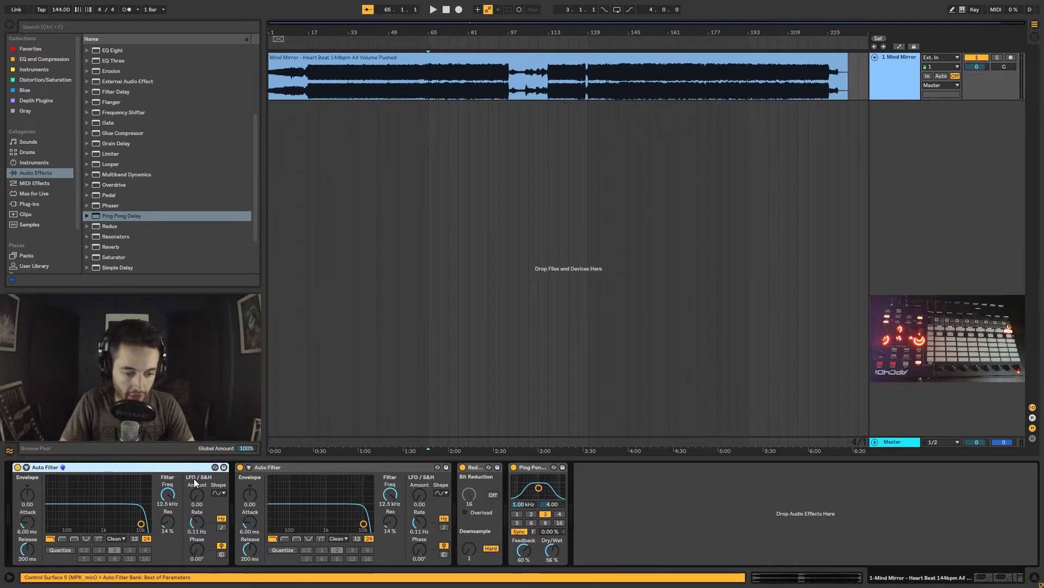
pyautogui.keyDown('shift'); pyautogui.click(539, 466); pyautogui.keyUp('shift')
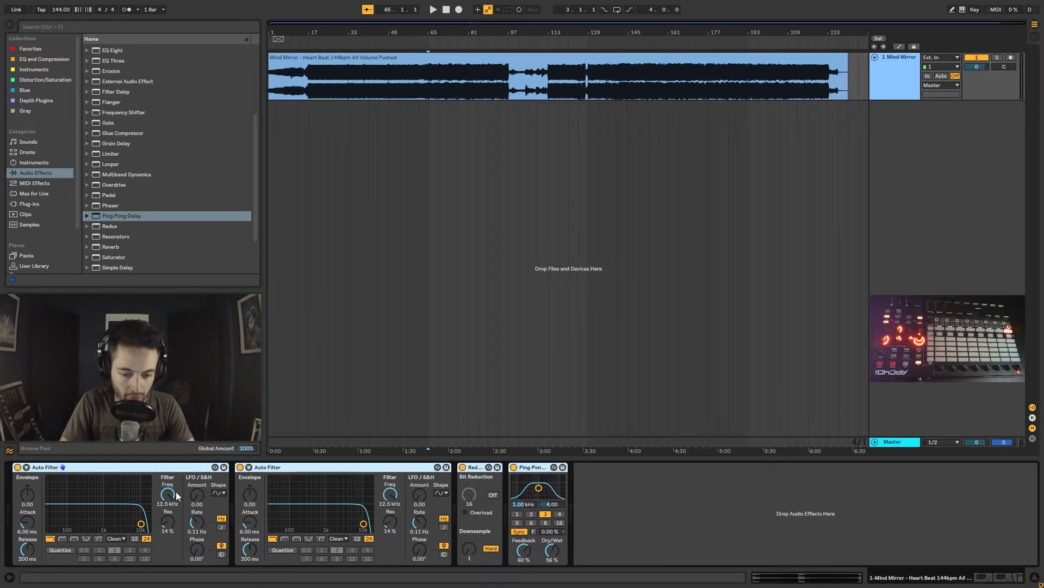
pyautogui.rightClick(148, 468)
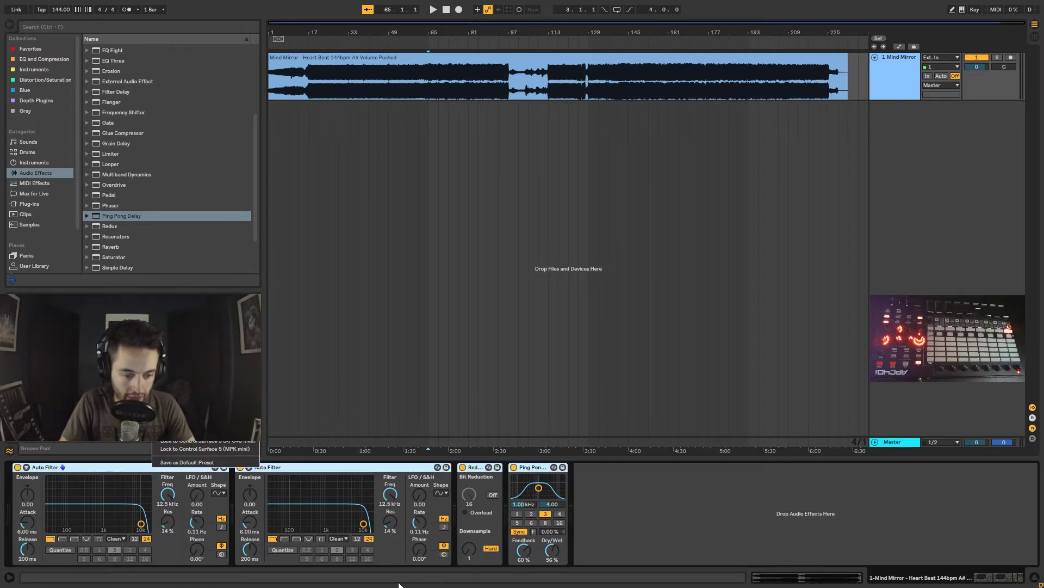
pyautogui.click(170, 401)
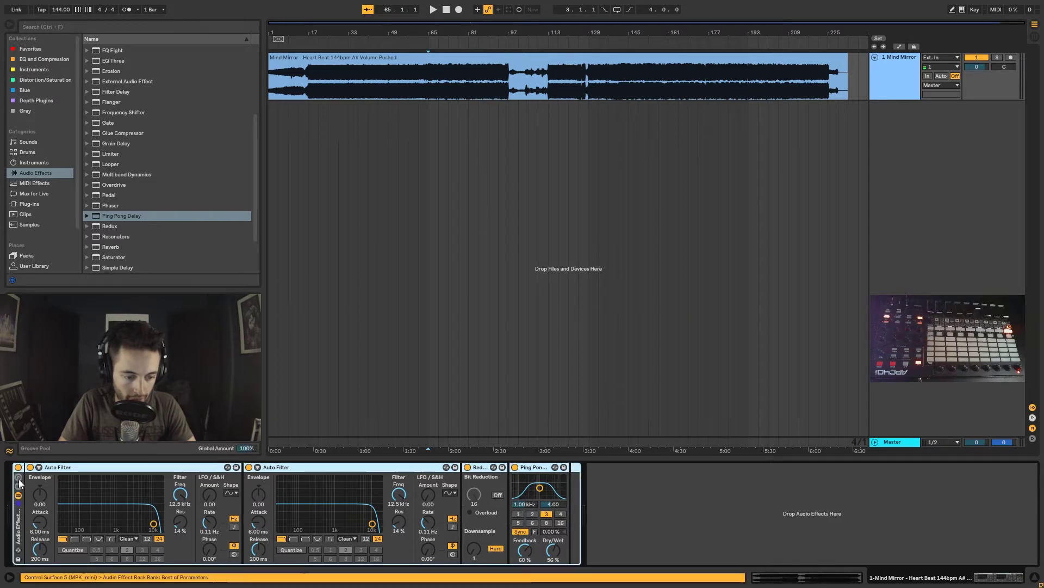
# - Show the rack's macro controls, then rename Macro 1 to "Master Knob" and colour it purple
pyautogui.click(18, 477)
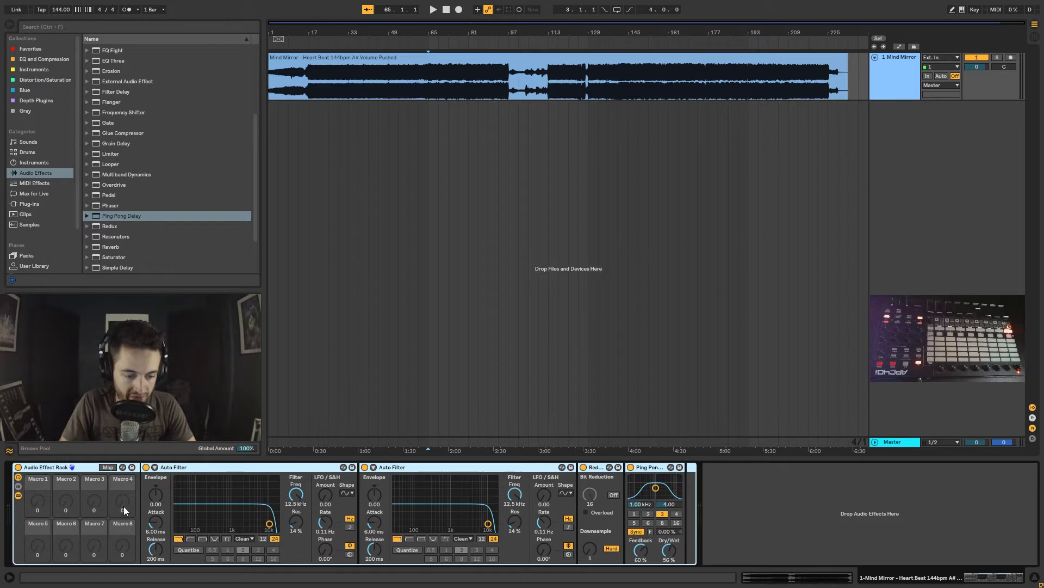
pyautogui.click(40, 486)
pyautogui.hotkey('ctrl', 'r')
pyautogui.write('Master K')
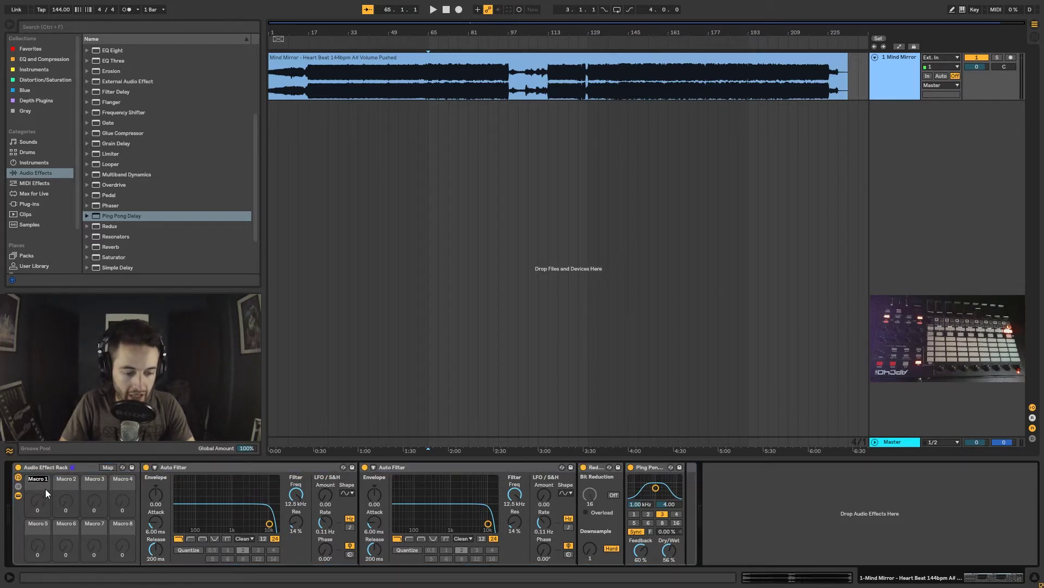
pyautogui.write('nob')
pyautogui.press('Return')
pyautogui.rightClick(37, 485)
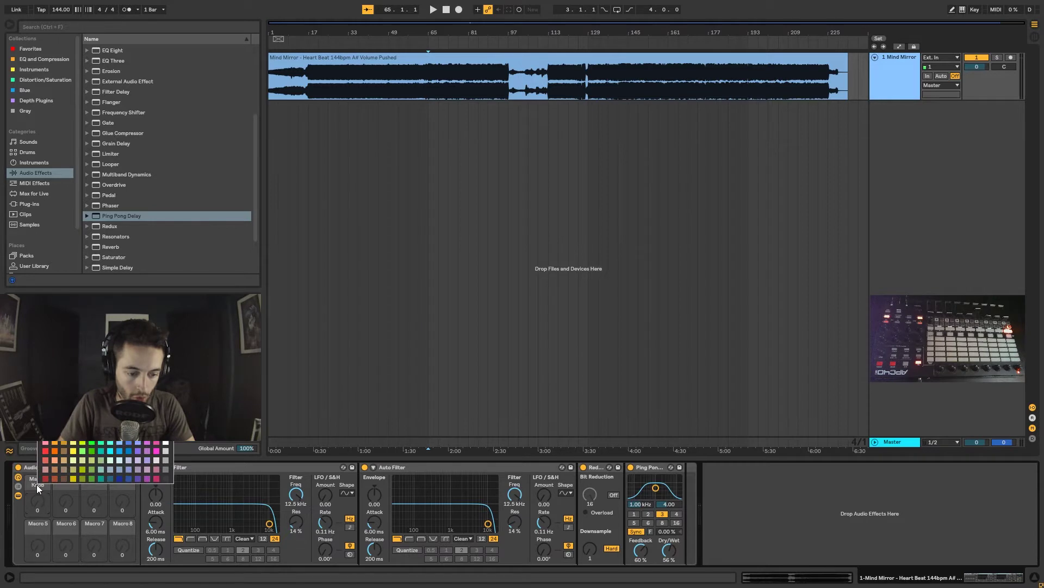
pyautogui.click(139, 476)
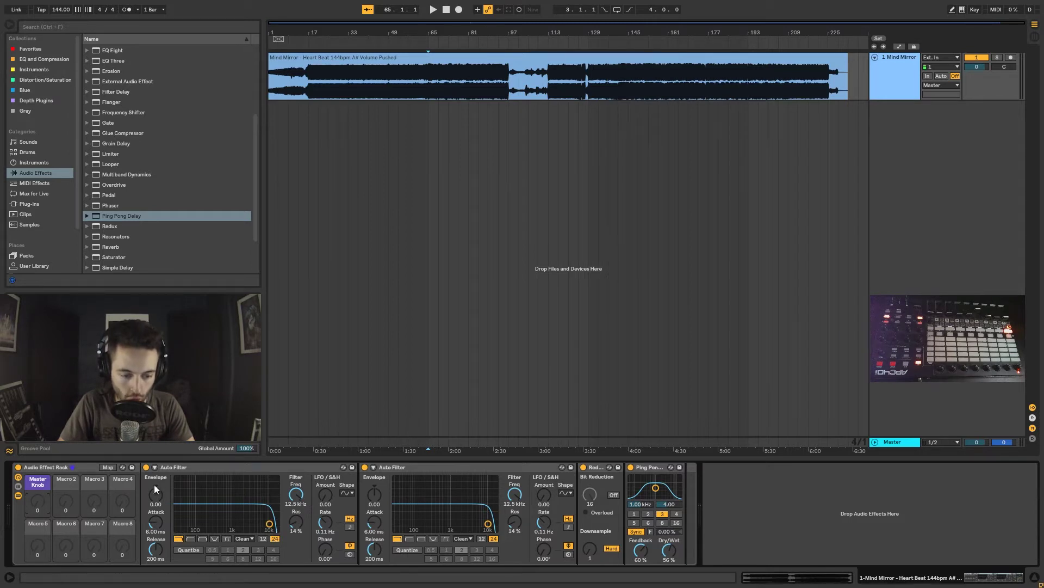
# - Toggle the first Auto Filter and the whole rack off and on around bar 65 to check their bypass
pyautogui.click(147, 466)
pyautogui.click(148, 466)
pyautogui.click(168, 467)
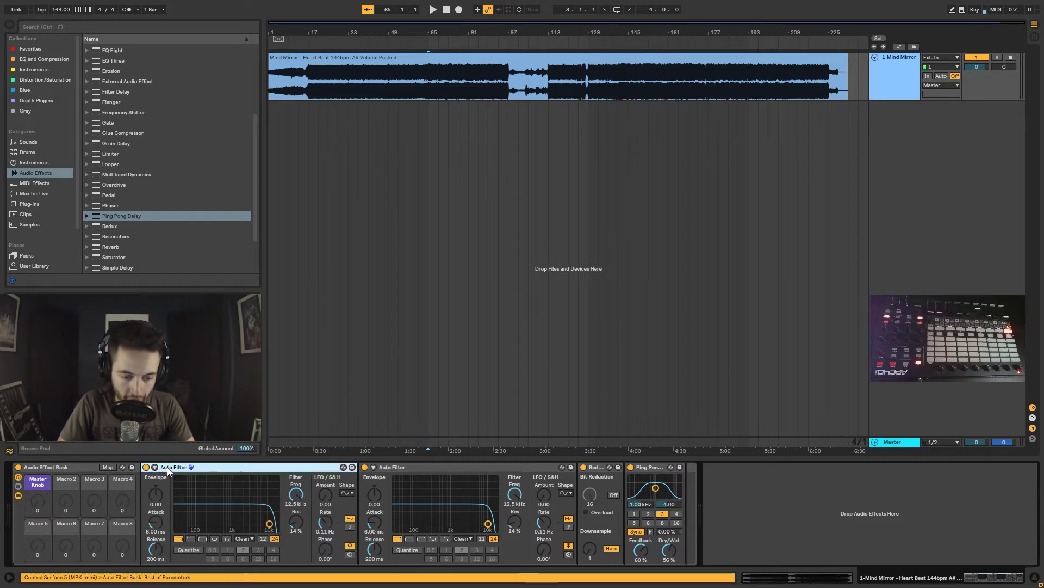
pyautogui.click(37, 501)
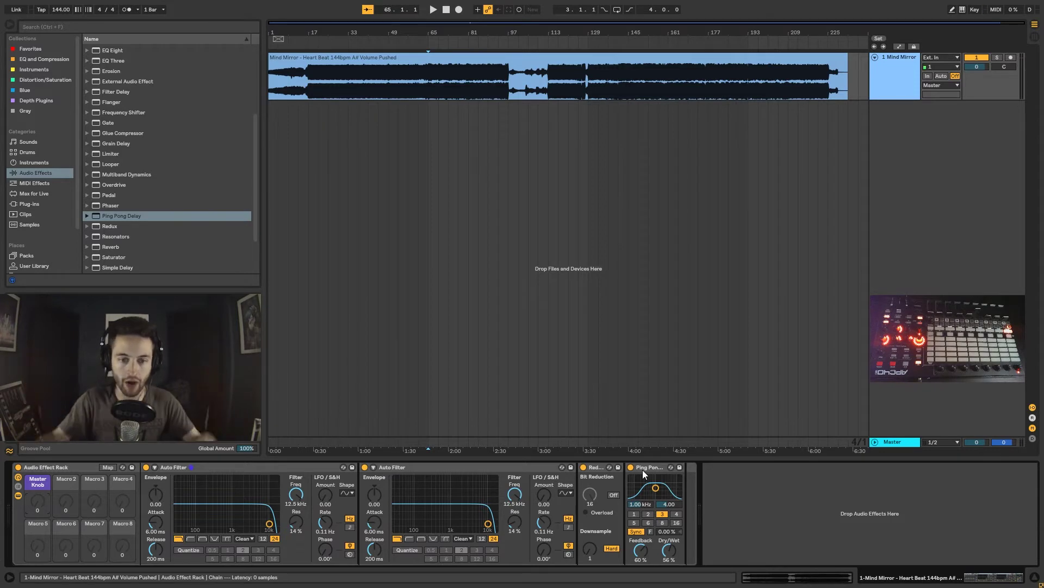
pyautogui.click(430, 86)
pyautogui.click(18, 467)
pyautogui.press('space')
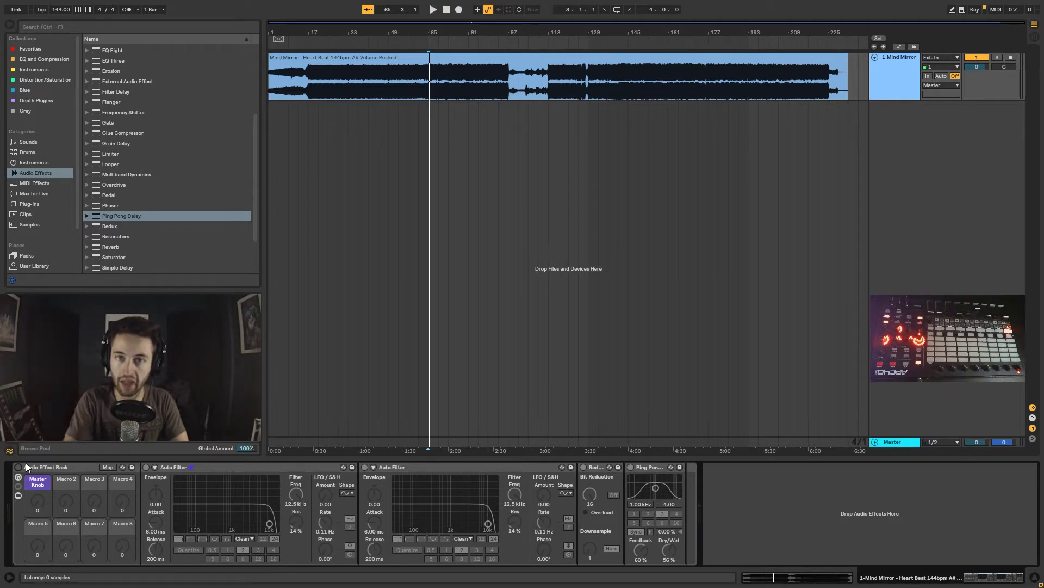
pyautogui.click(18, 467)
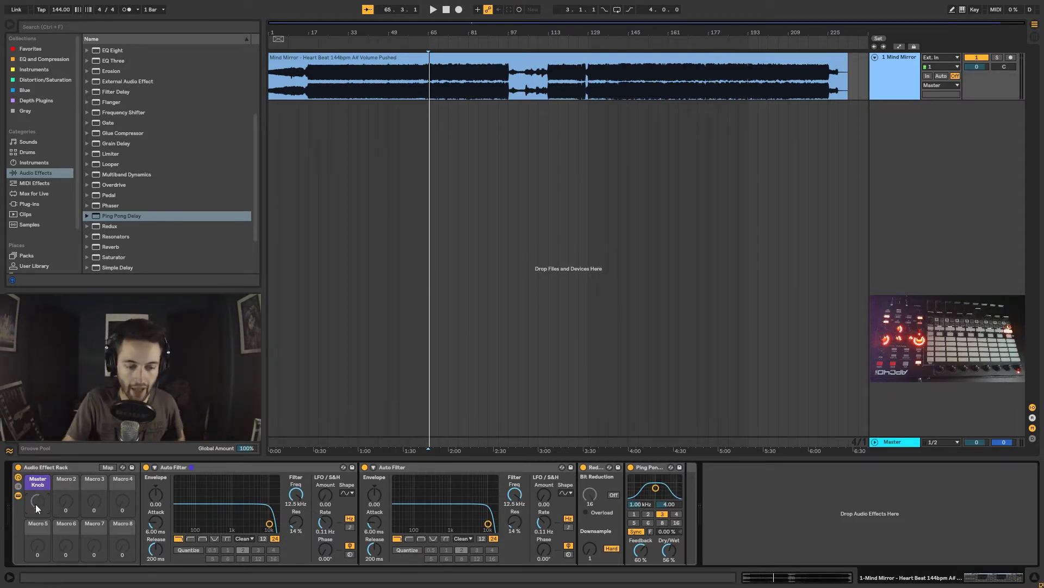
# - Open the frequency of both Auto Filters to 19.9 kHz and set the first filter's resonance to 0%
pyautogui.moveTo(296, 495)
pyautogui.mouseDown()
pyautogui.moveTo(296, 566)
pyautogui.moveTo(296, 489)
pyautogui.mouseUp()
pyautogui.moveTo(514, 495)
pyautogui.mouseDown()
pyautogui.moveTo(514, 544)
pyautogui.moveTo(514, 487)
pyautogui.mouseUp()
pyautogui.moveTo(295, 495)
pyautogui.mouseDown()
pyautogui.moveTo(296, 530)
pyautogui.moveTo(296, 493)
pyautogui.mouseUp()
pyautogui.moveTo(519, 490)
pyautogui.mouseDown()
pyautogui.moveTo(519, 507)
pyautogui.moveTo(519, 490)
pyautogui.mouseUp()
pyautogui.moveTo(297, 523); pyautogui.dragTo(297, 474)
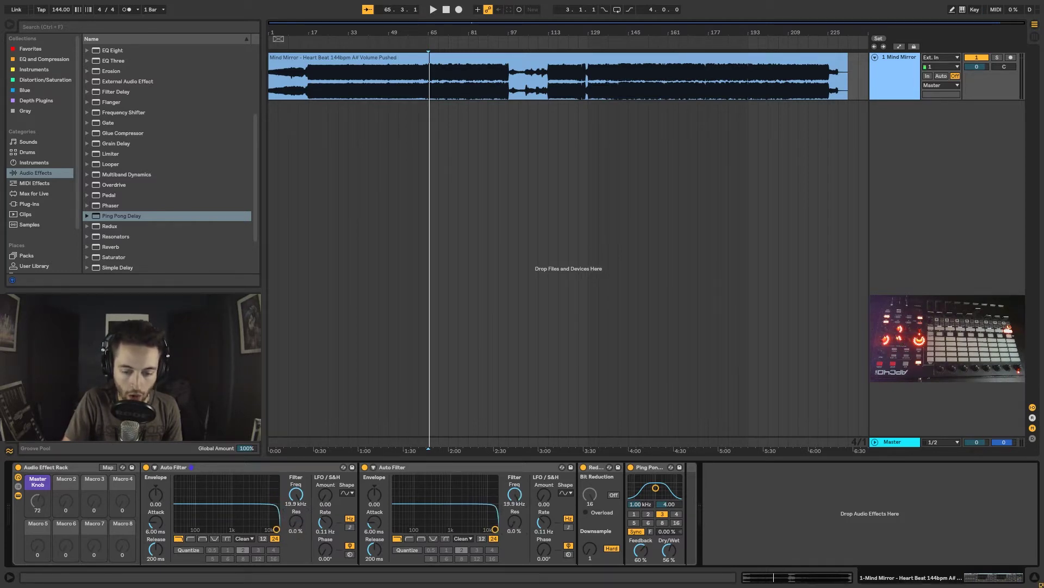
pyautogui.moveTo(591, 550); pyautogui.dragTo(590, 540)
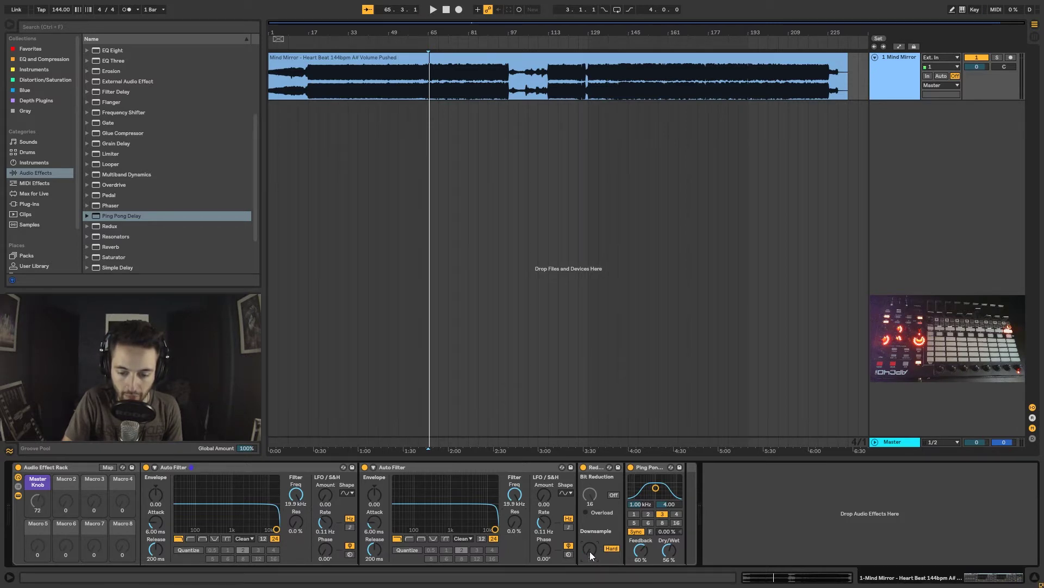
pyautogui.click(672, 550)
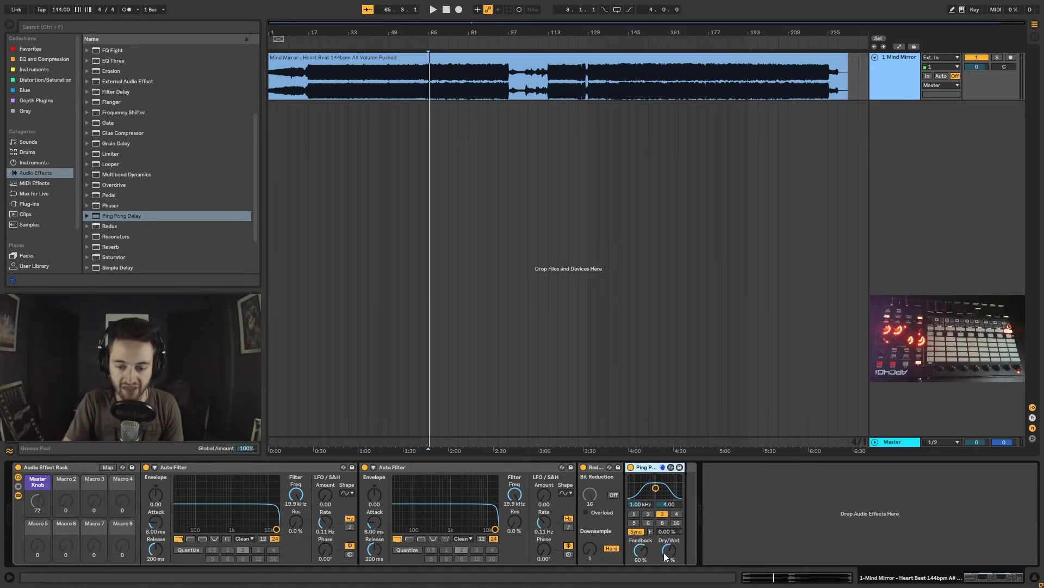
# - Map the first Auto Filter's frequency to Master Knob and sweep the macro across its range, leaving it at 959 Hz
pyautogui.moveTo(35, 505)
pyautogui.mouseDown()
pyautogui.moveTo(35, 441)
pyautogui.moveTo(41, 504)
pyautogui.mouseUp()
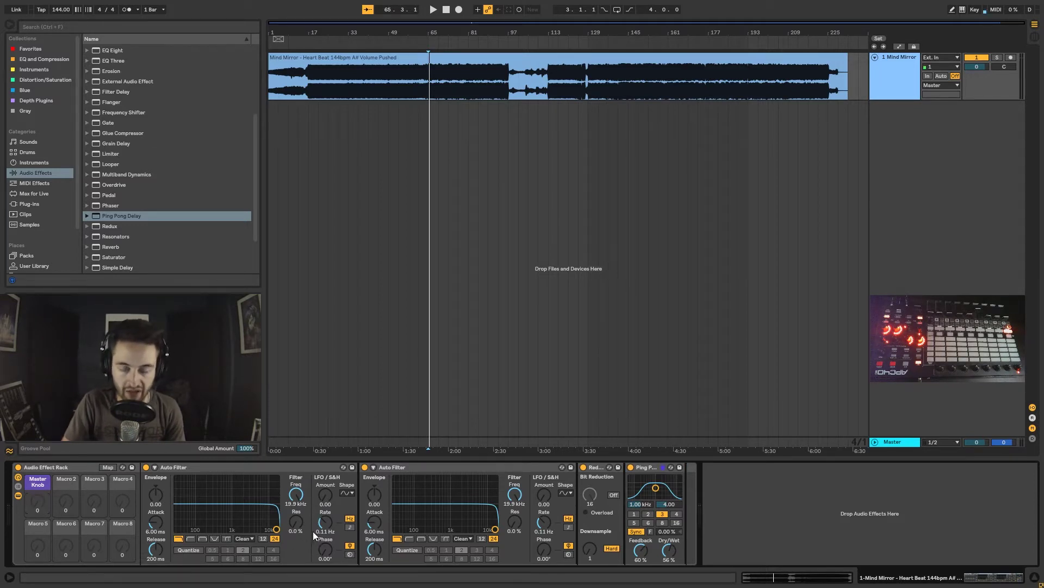
pyautogui.rightClick(299, 503)
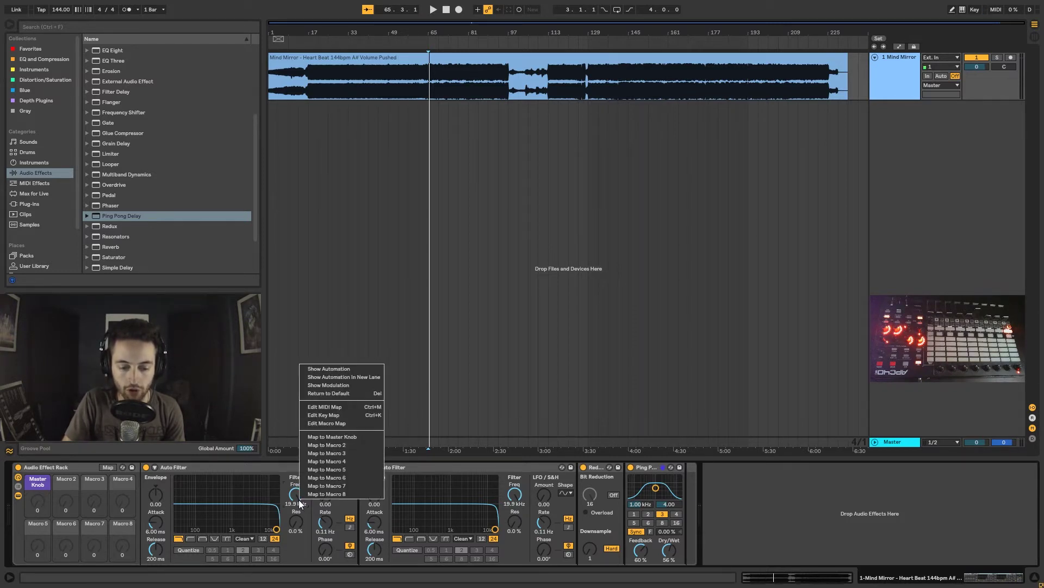
pyautogui.click(343, 435)
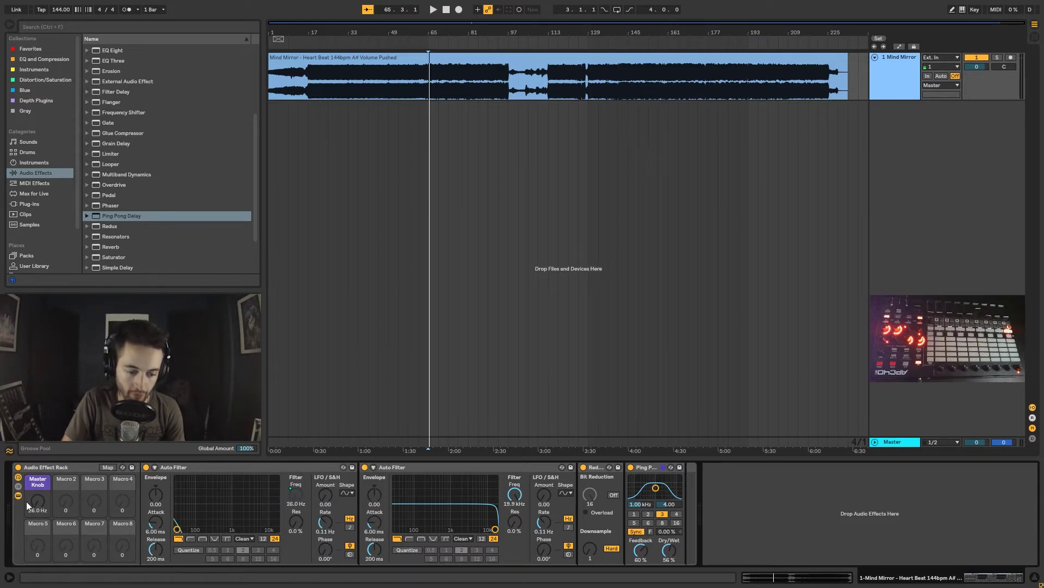
pyautogui.moveTo(37, 500); pyautogui.dragTo(37, 427)
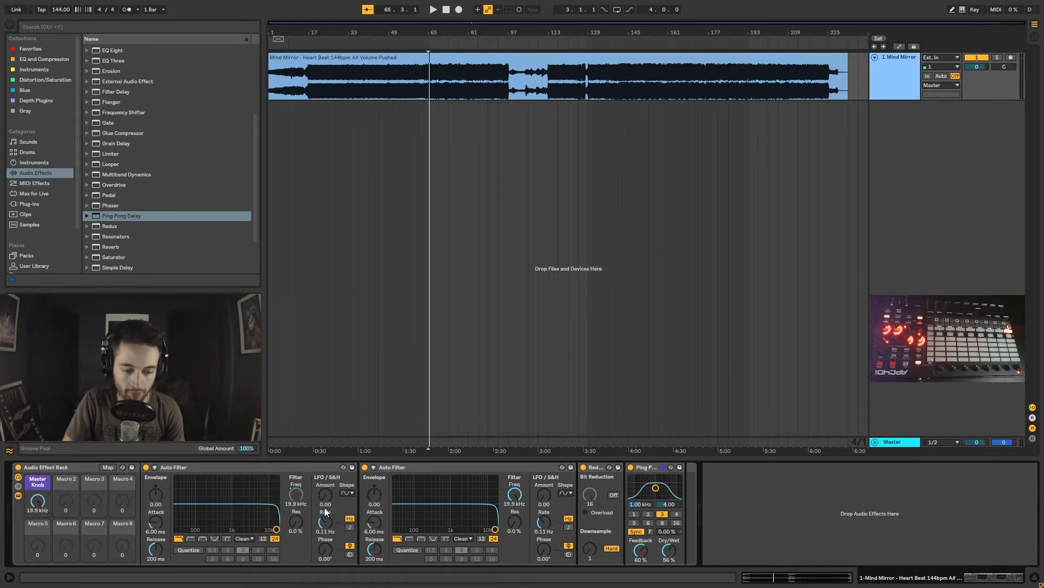
pyautogui.moveTo(38, 500); pyautogui.dragTo(38, 574)
pyautogui.moveTo(38, 500); pyautogui.dragTo(37, 463)
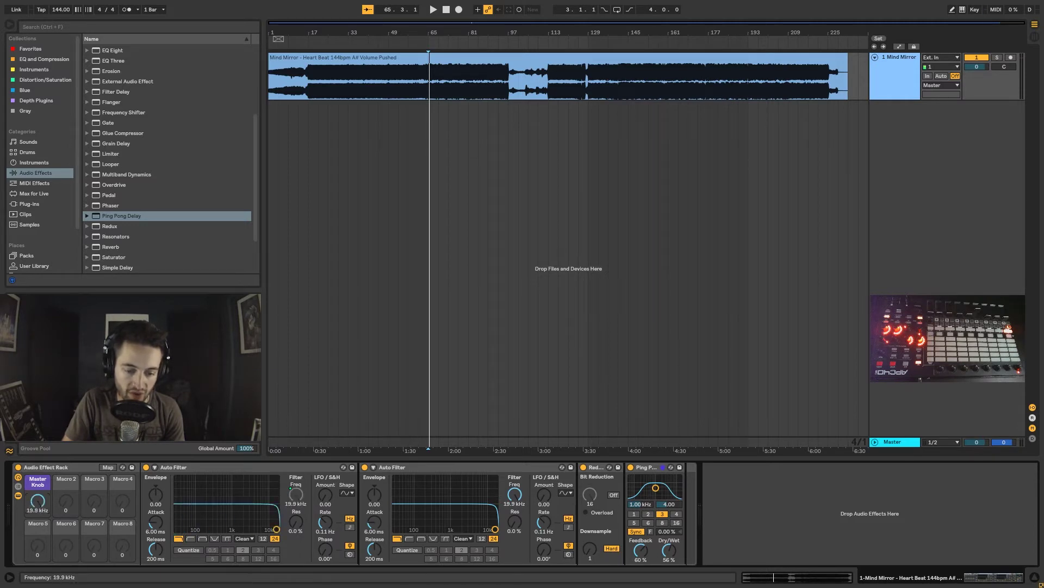
pyautogui.moveTo(39, 505); pyautogui.dragTo(37, 511)
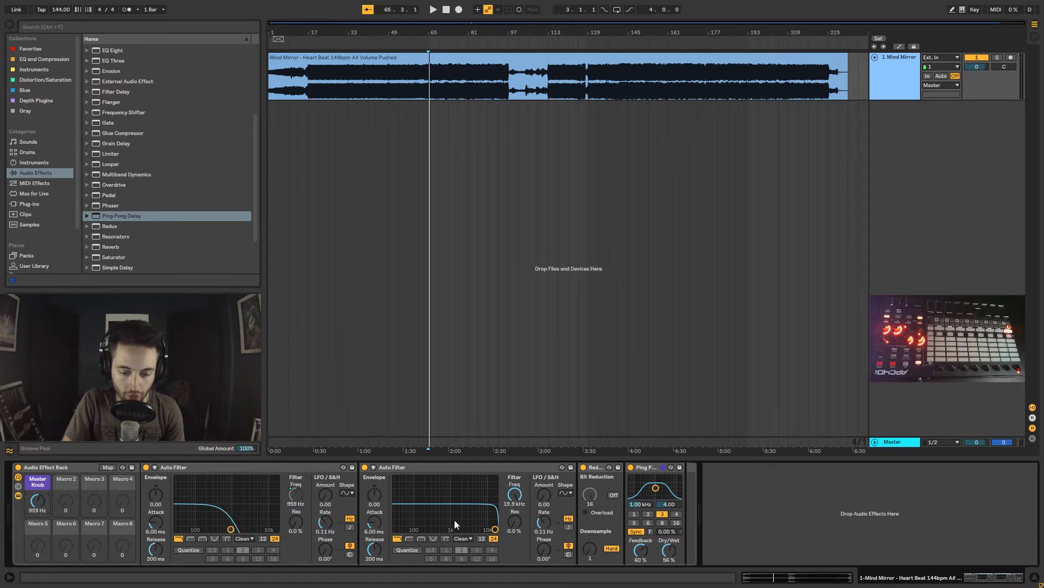
# - Switch the second Auto Filter to high-pass and set its frequency to 293 Hz while sweeping Master Knob for comparison
pyautogui.click(409, 538)
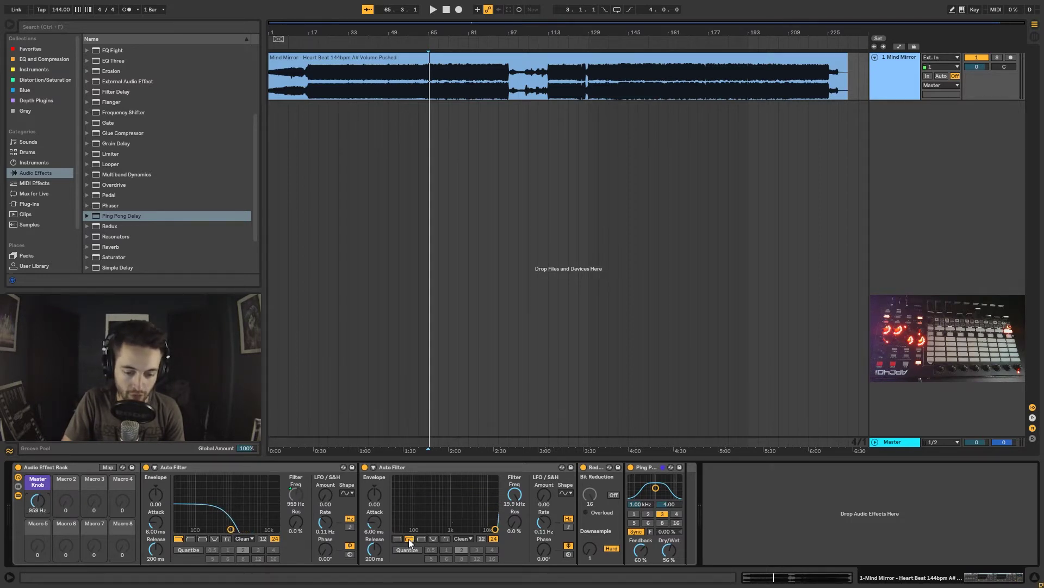
pyautogui.moveTo(519, 501); pyautogui.dragTo(518, 560)
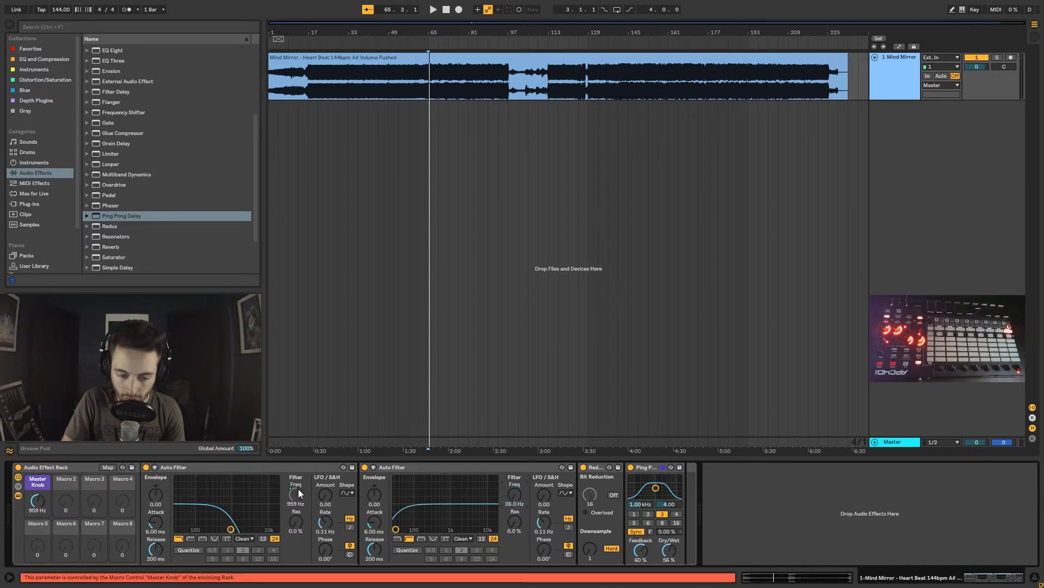
pyautogui.moveTo(37, 501); pyautogui.dragTo(37, 544)
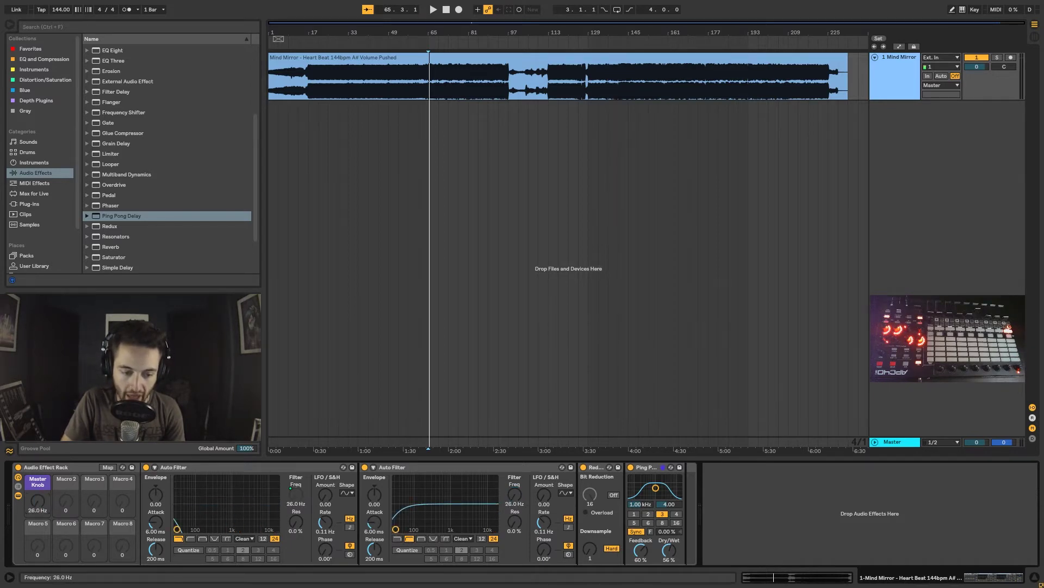
pyautogui.moveTo(40, 499); pyautogui.dragTo(39, 457)
pyautogui.moveTo(35, 502); pyautogui.dragTo(35, 529)
pyautogui.moveTo(507, 501)
pyautogui.mouseDown()
pyautogui.moveTo(507, 486)
pyautogui.moveTo(501, 502)
pyautogui.mouseUp()
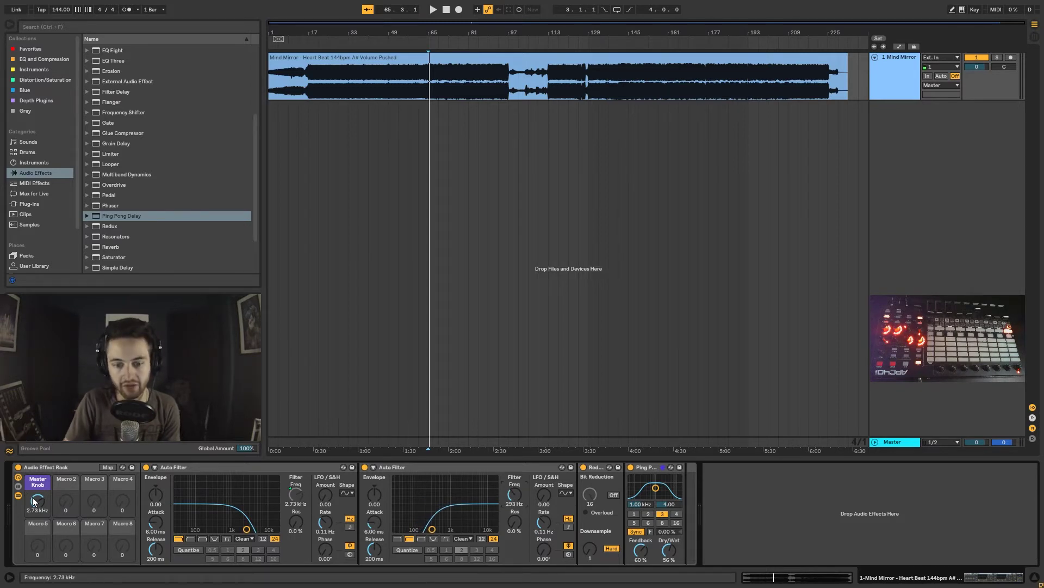
# - Raise the first Auto Filter's resonance to 49% and turn Master Knob down to its 26.0 Hz minimum
pyautogui.moveTo(38, 500); pyautogui.dragTo(37, 509)
pyautogui.moveTo(239, 529); pyautogui.dragTo(239, 508)
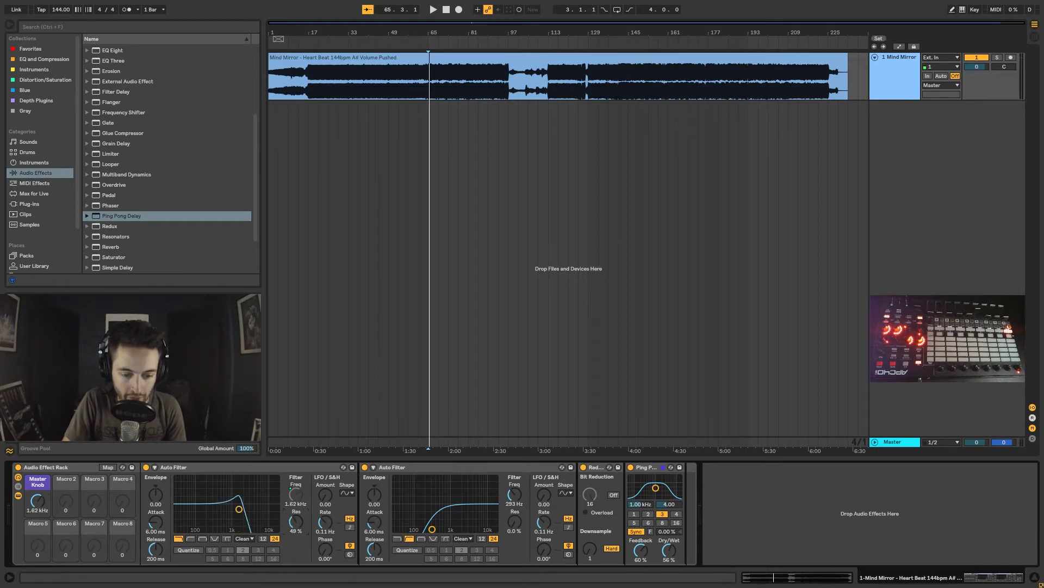
pyautogui.moveTo(35, 503); pyautogui.dragTo(35, 534)
pyautogui.moveTo(590, 550)
pyautogui.mouseDown()
pyautogui.moveTo(590, 536)
pyautogui.moveTo(590, 560)
pyautogui.mouseUp()
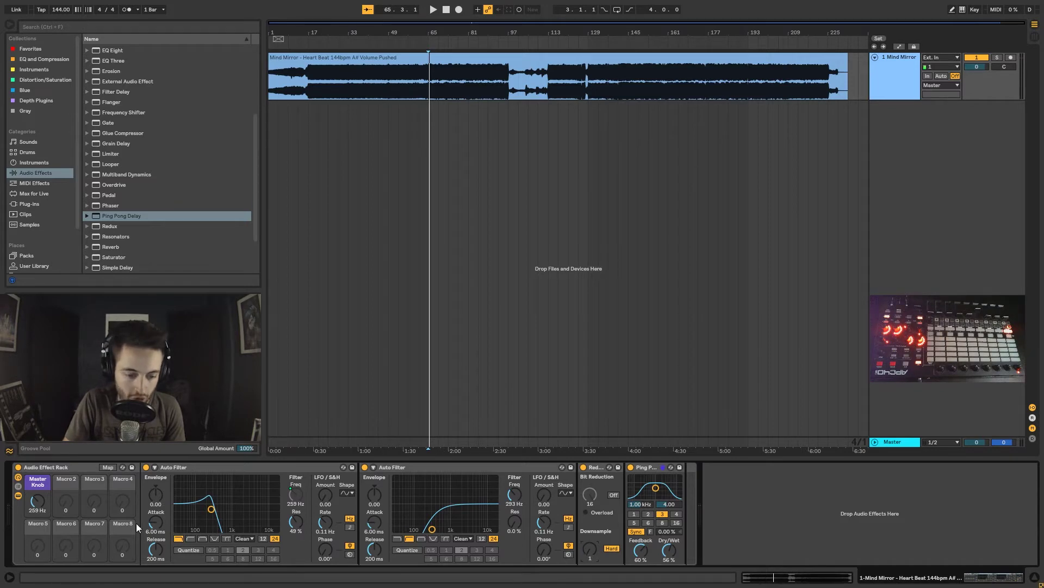
pyautogui.moveTo(28, 499); pyautogui.dragTo(28, 522)
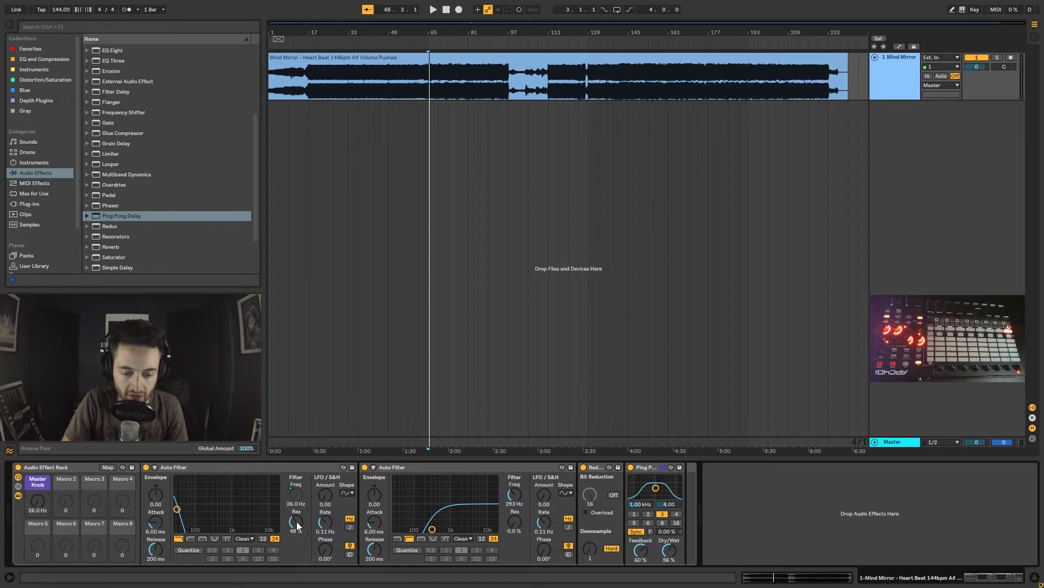
# - Map the first Auto Filter's resonance and the on/off switches of both Auto Filters to Master Knob
pyautogui.click(294, 504)
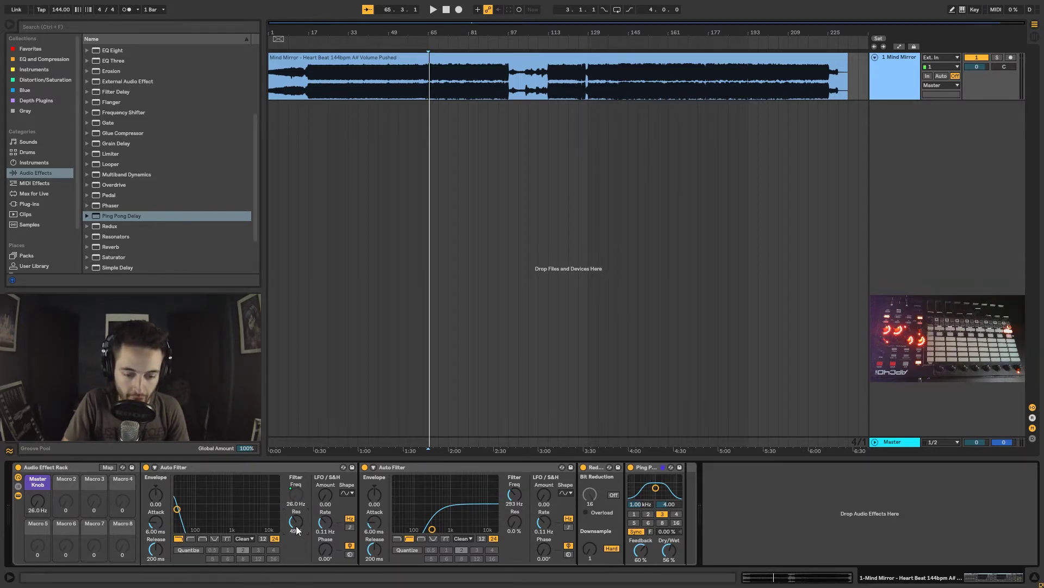
pyautogui.rightClick(296, 525)
pyautogui.click(332, 462)
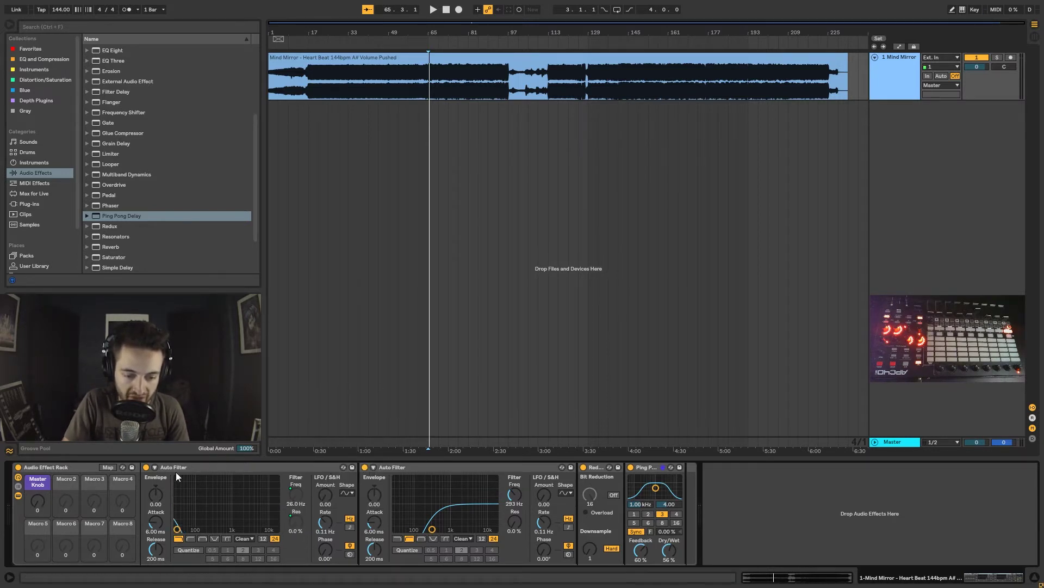
pyautogui.rightClick(147, 466)
pyautogui.click(179, 403)
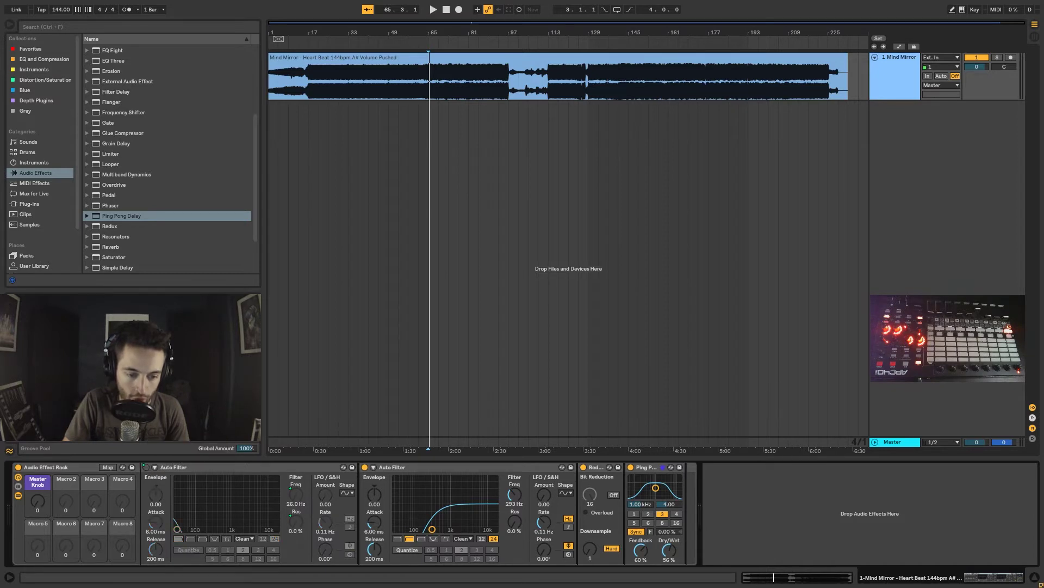
pyautogui.rightClick(365, 466)
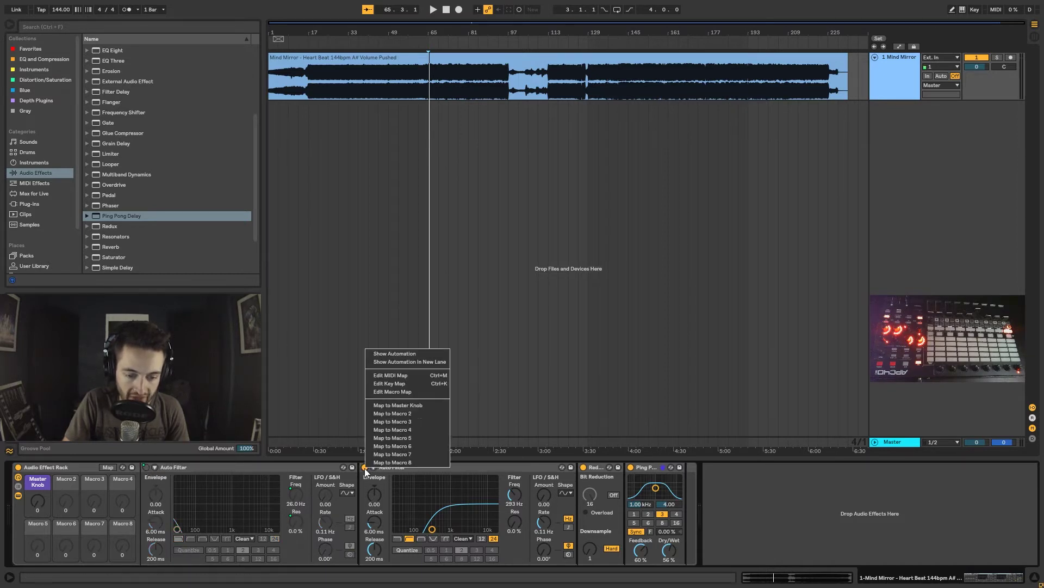
pyautogui.click(410, 405)
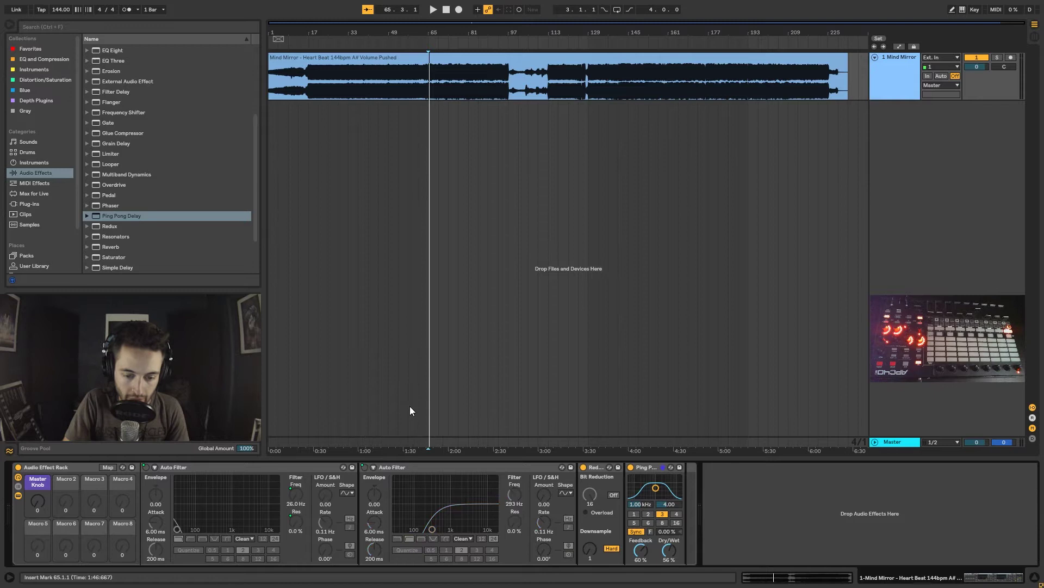
# - Rename the two filter devices as "Auto Filter One" and "Auto Filter Two"
pyautogui.click(206, 463)
pyautogui.hotkey('ctrl', 'r')
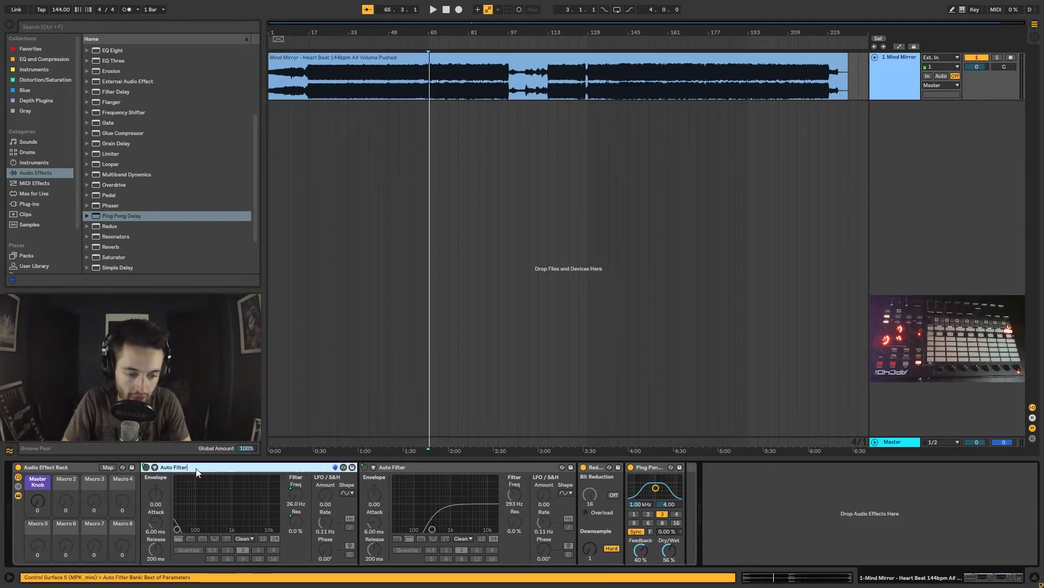
pyautogui.write('One')
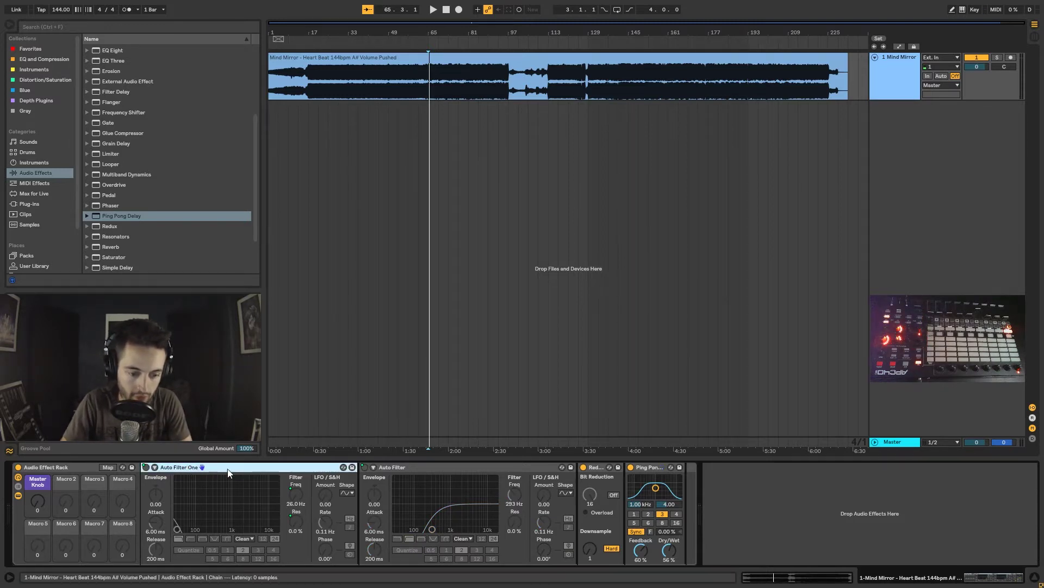
pyautogui.press('Tab')
pyautogui.press('End')
pyautogui.write('Two')
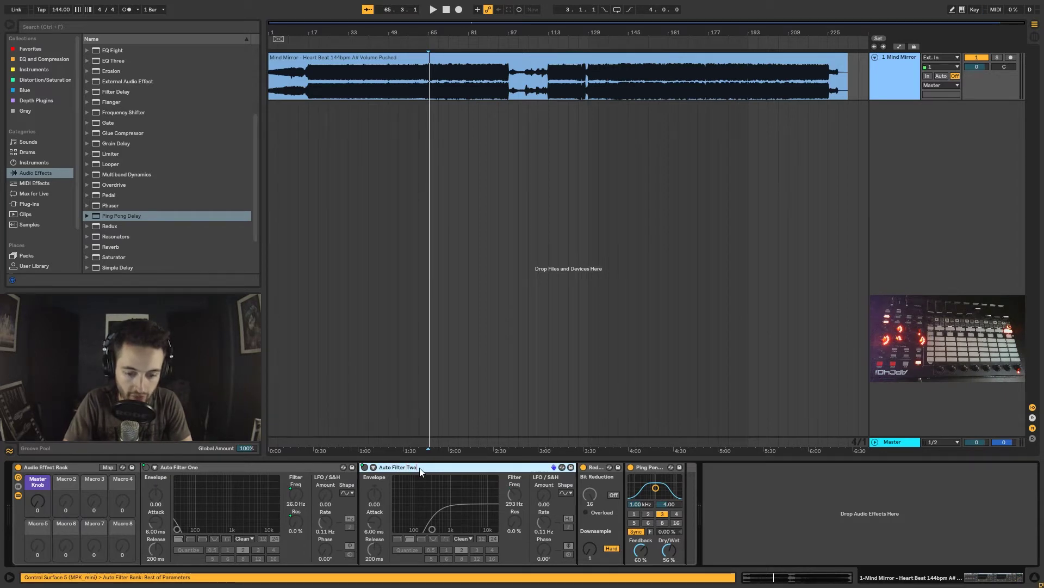
pyautogui.press('Return')
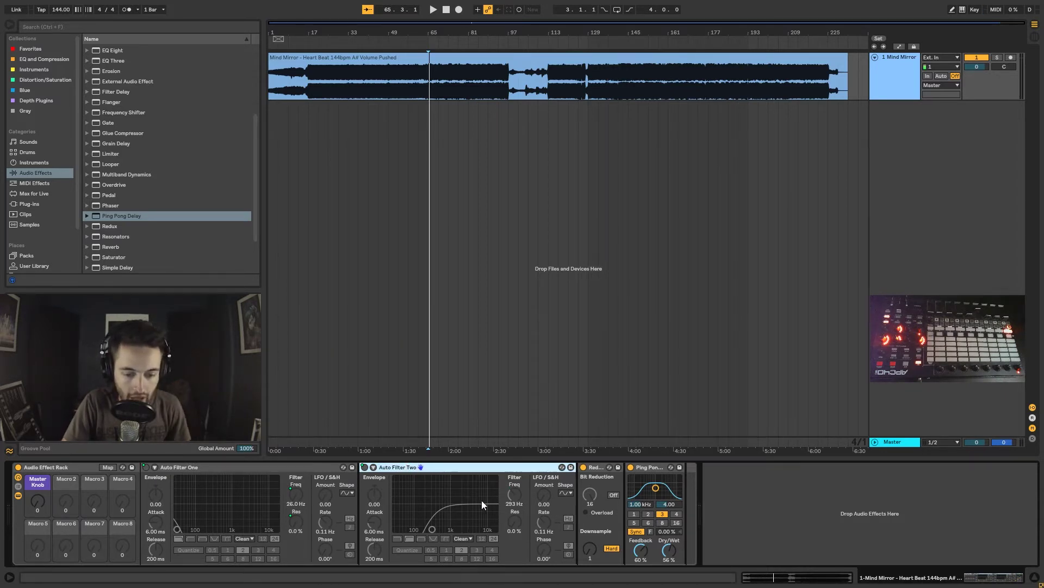
# - Map the frequency and resonance of Auto Filter Two to Master Knob
pyautogui.rightClick(517, 497)
pyautogui.click(571, 435)
pyautogui.rightClick(513, 526)
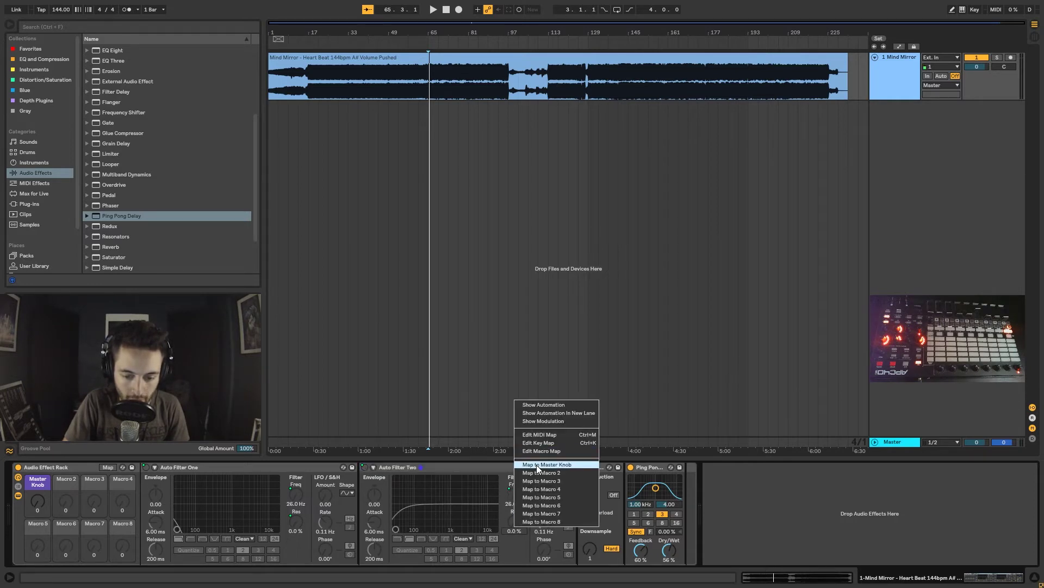
pyautogui.click(536, 464)
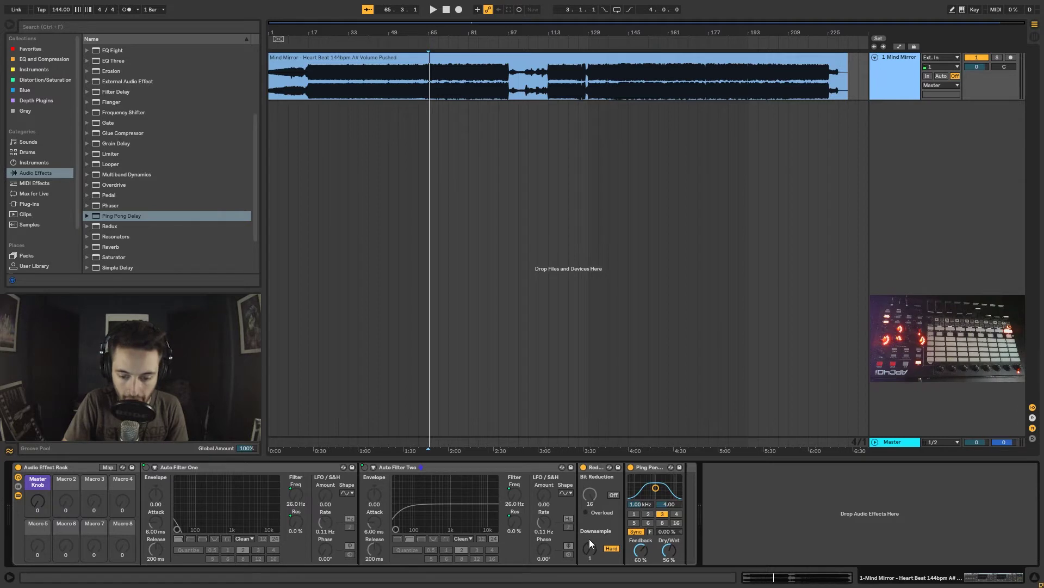
# - Map Redux's on/off switch and Downsample amount to Master Knob
pyautogui.rightClick(584, 467)
pyautogui.click(615, 414)
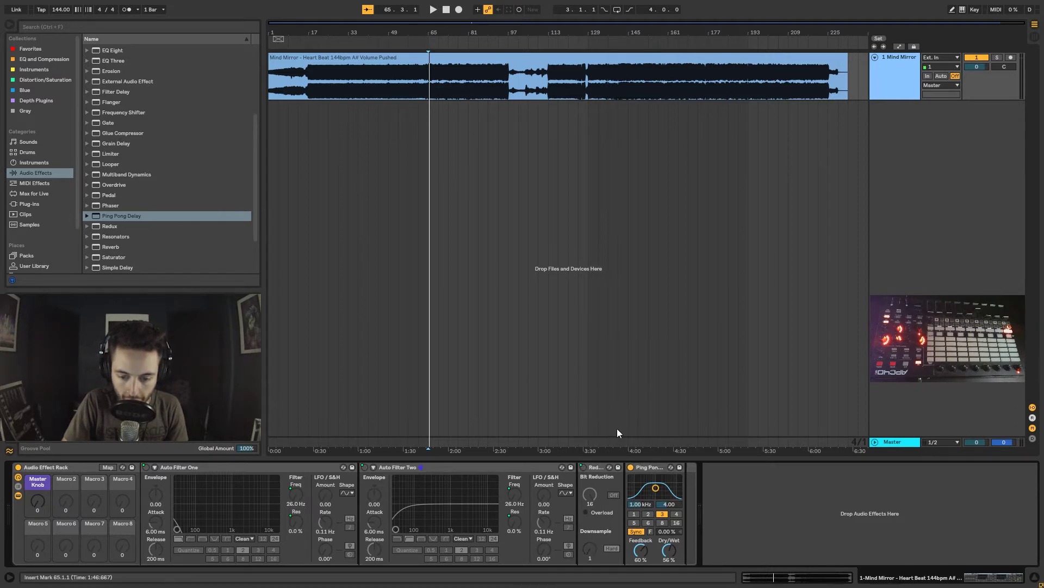
pyautogui.rightClick(589, 548)
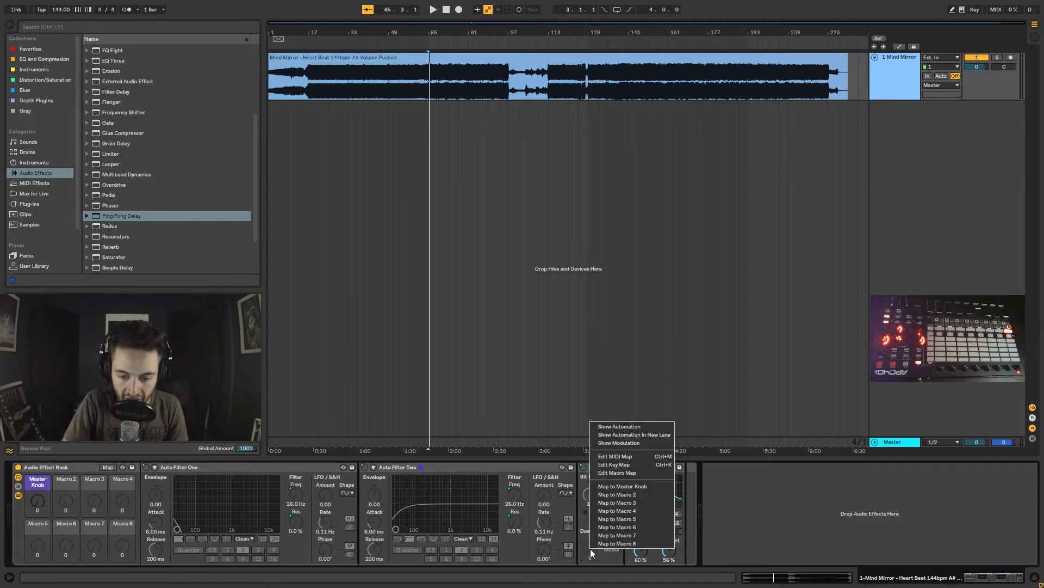
pyautogui.click(633, 485)
# - Map Ping Pong Delay's on/off switch and Dry/Wet amount to Master Knob
pyautogui.rightClick(638, 467)
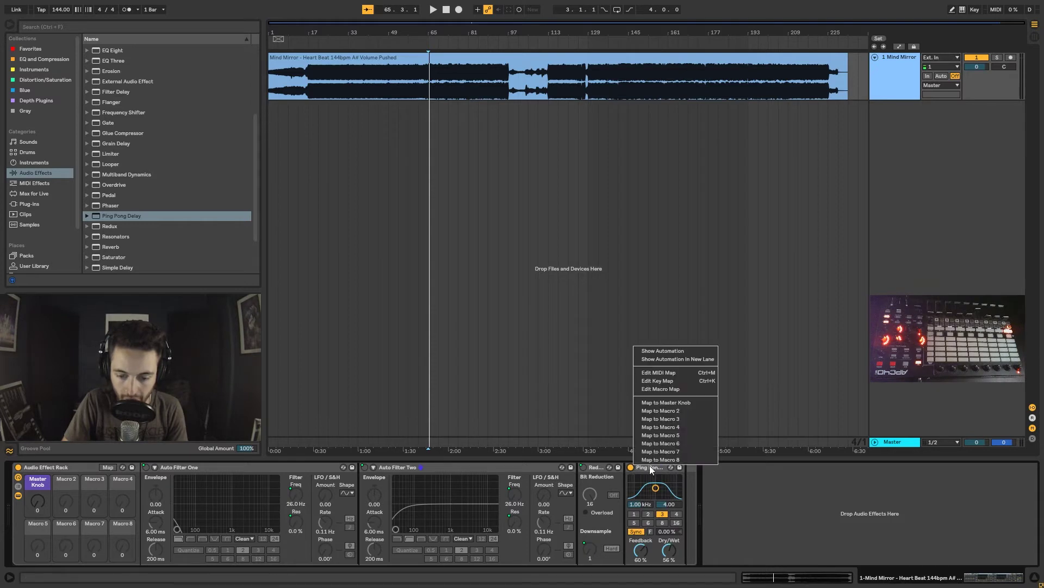
pyautogui.click(702, 403)
pyautogui.rightClick(665, 553)
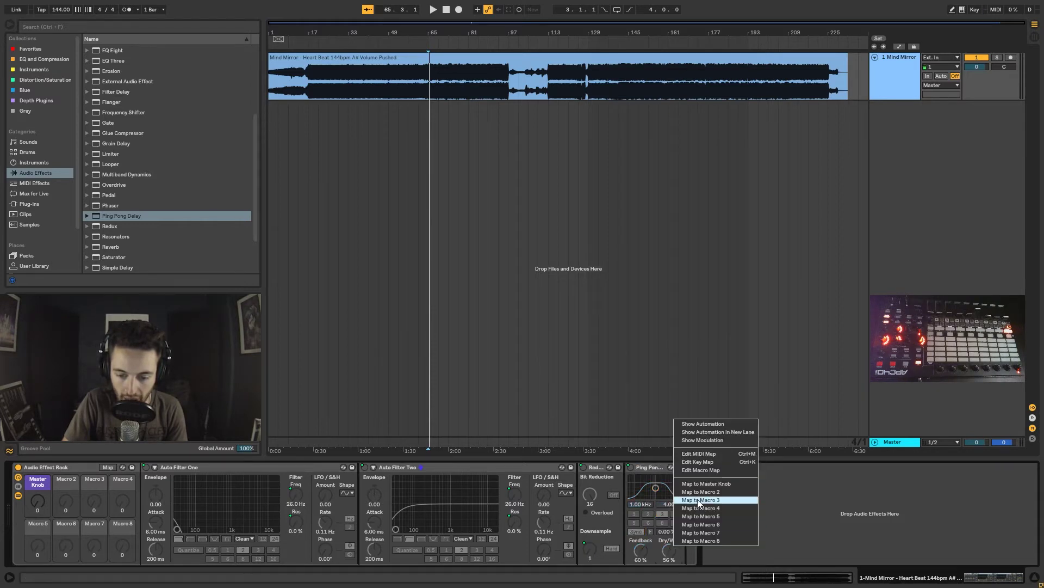
pyautogui.click(706, 485)
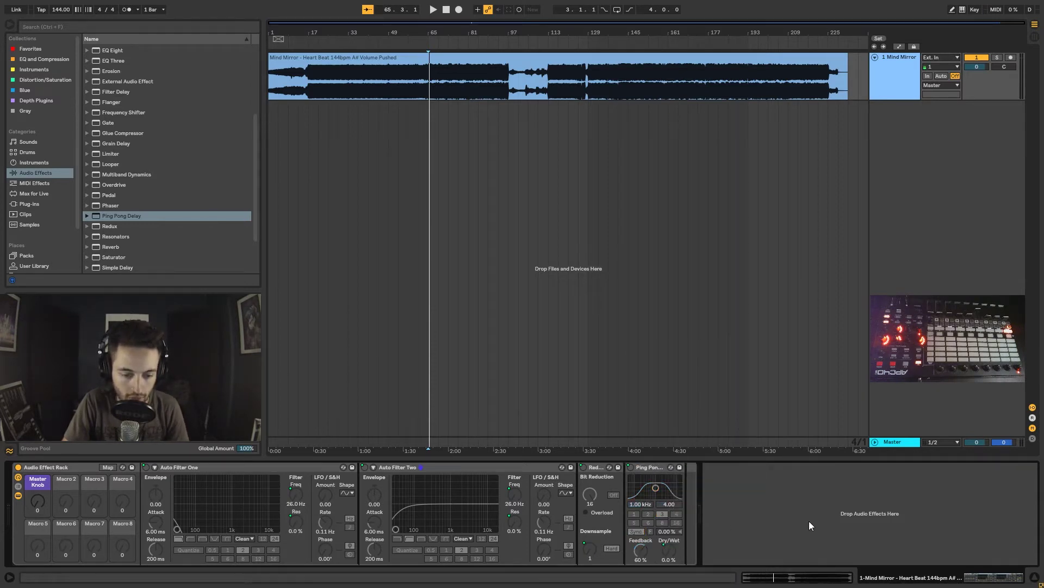
# - Check that both filters' frequencies are assigned to Master Knob and open the rack's macro mappings for editing
pyautogui.moveTo(38, 501)
pyautogui.mouseDown()
pyautogui.moveTo(37, 433)
pyautogui.moveTo(37, 504)
pyautogui.mouseUp()
pyautogui.click(296, 497)
pyautogui.rightClick(296, 497)
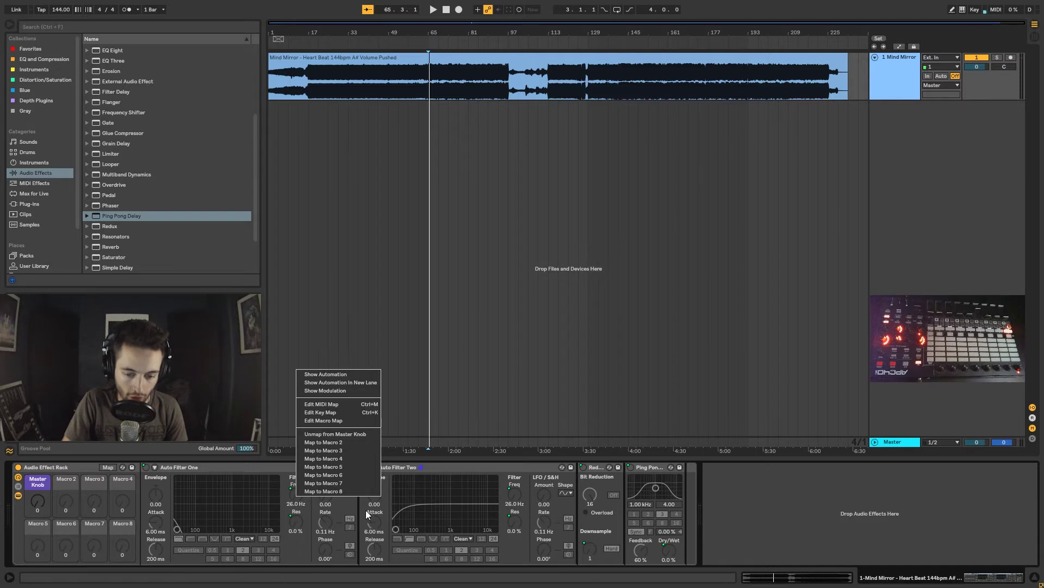
pyautogui.rightClick(545, 495)
pyautogui.rightClick(520, 496)
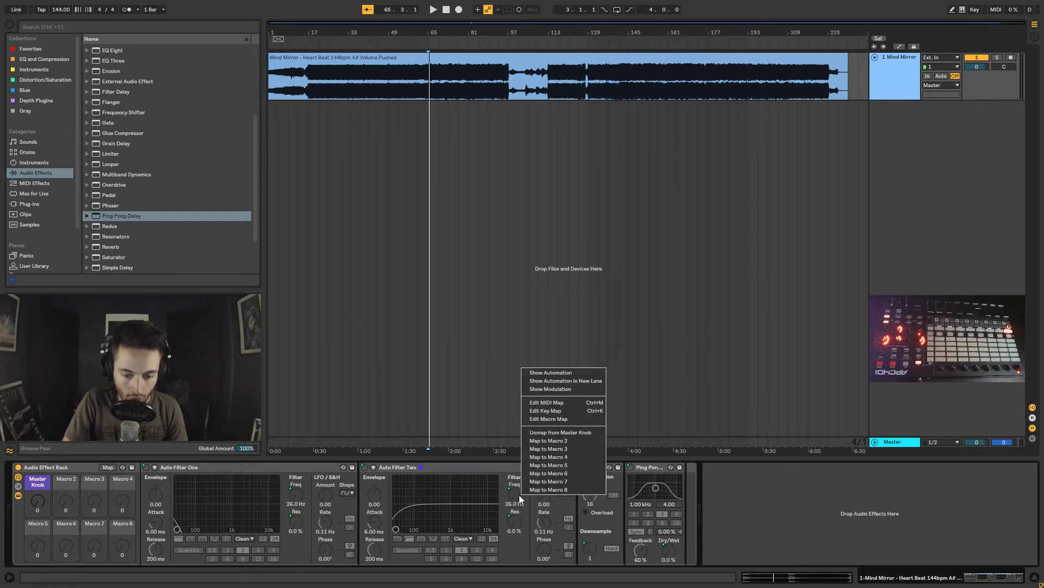
pyautogui.rightClick(549, 520)
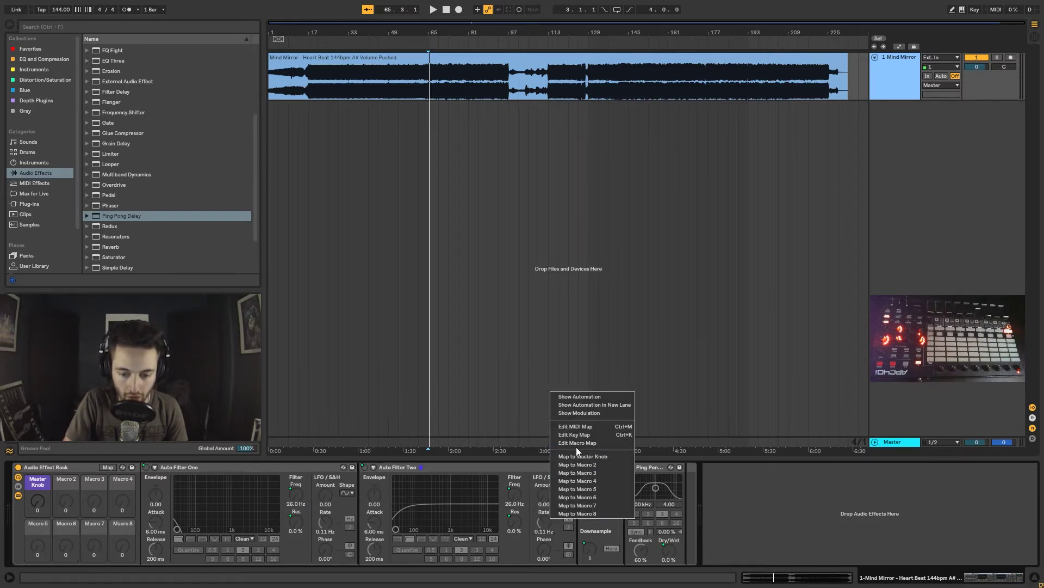
pyautogui.click(576, 448)
pyautogui.rightClick(563, 474)
pyautogui.click(593, 420)
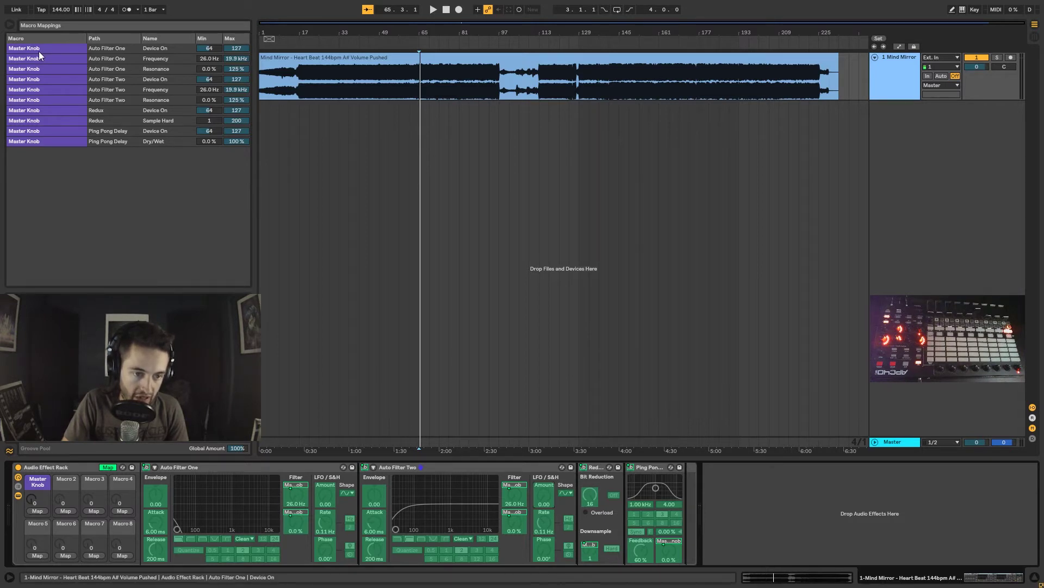
# - Select Auto Filter One's Device On mapping and sweep Master Knob up to 127 and back to 0
pyautogui.click(22, 49)
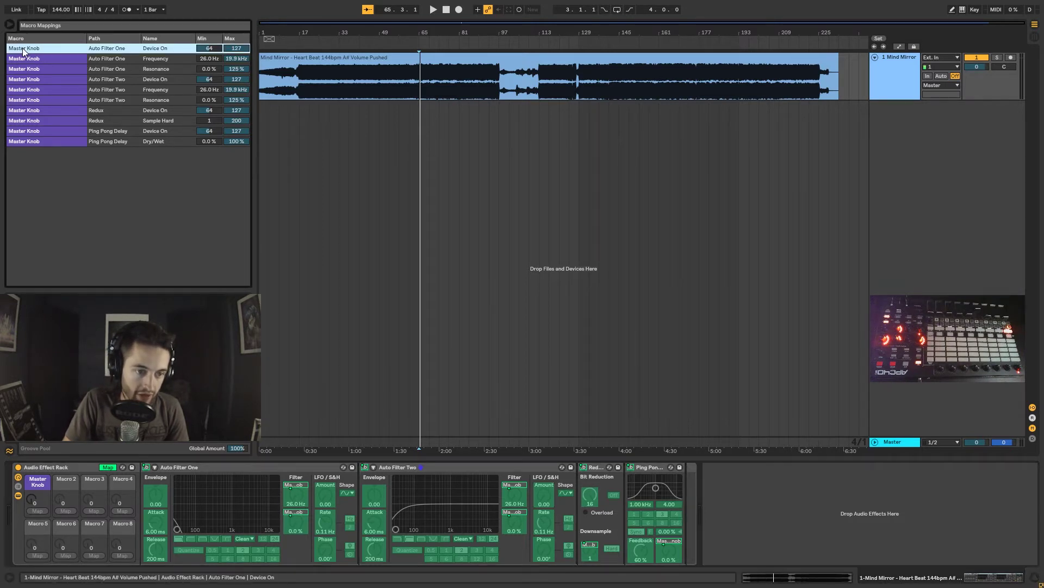
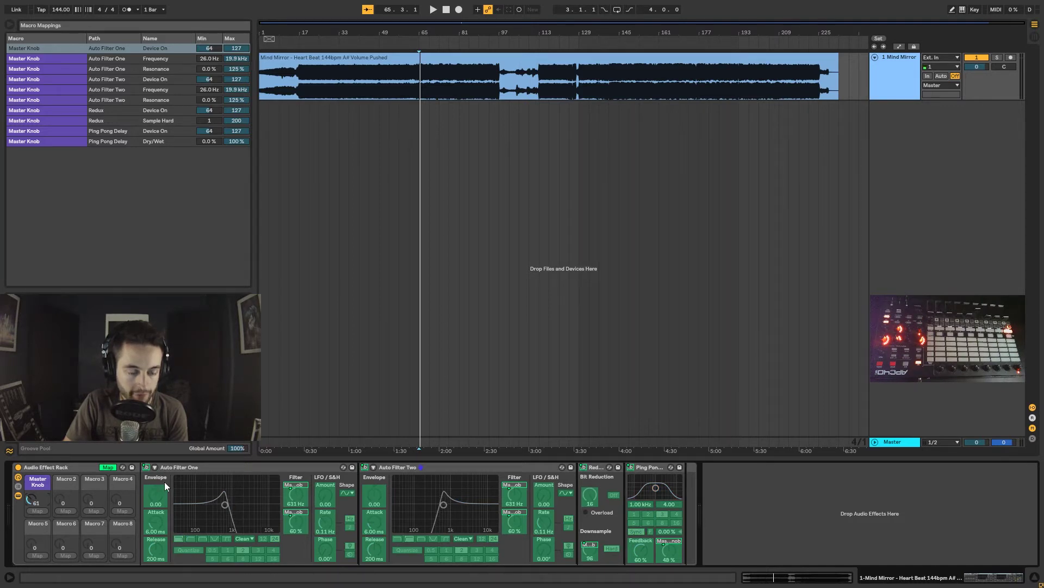
pyautogui.moveTo(31, 499); pyautogui.dragTo(31, 463)
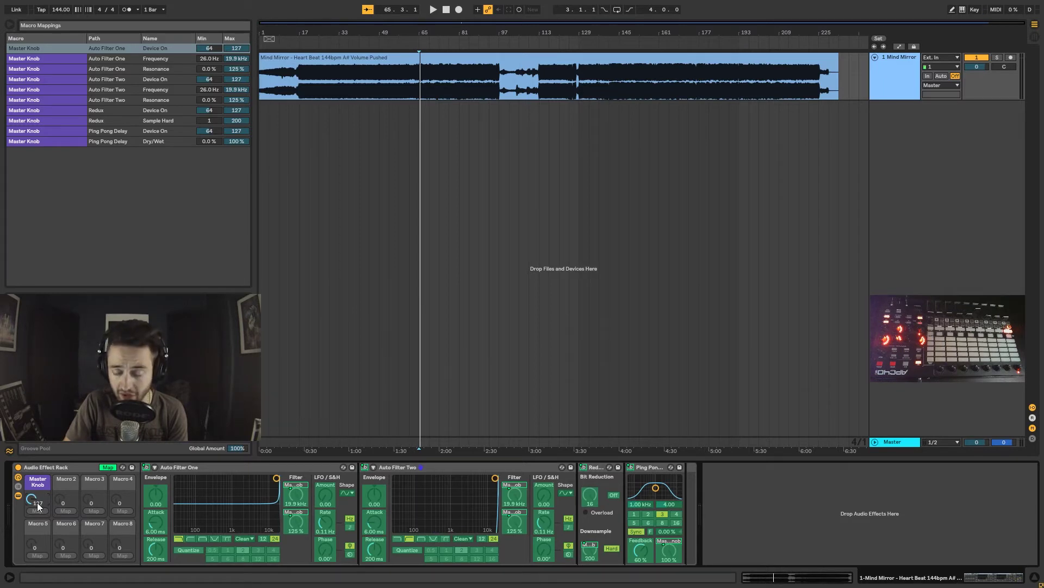
pyautogui.moveTo(32, 499); pyautogui.dragTo(32, 568)
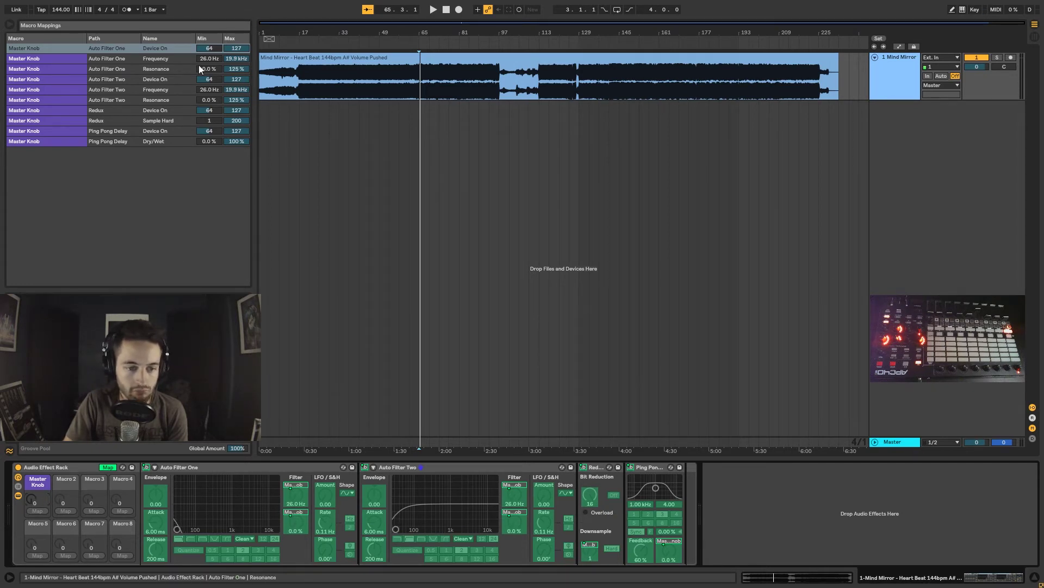
# - Set the minimum of Auto Filter One's Device On mapping to 1
pyautogui.click(208, 50)
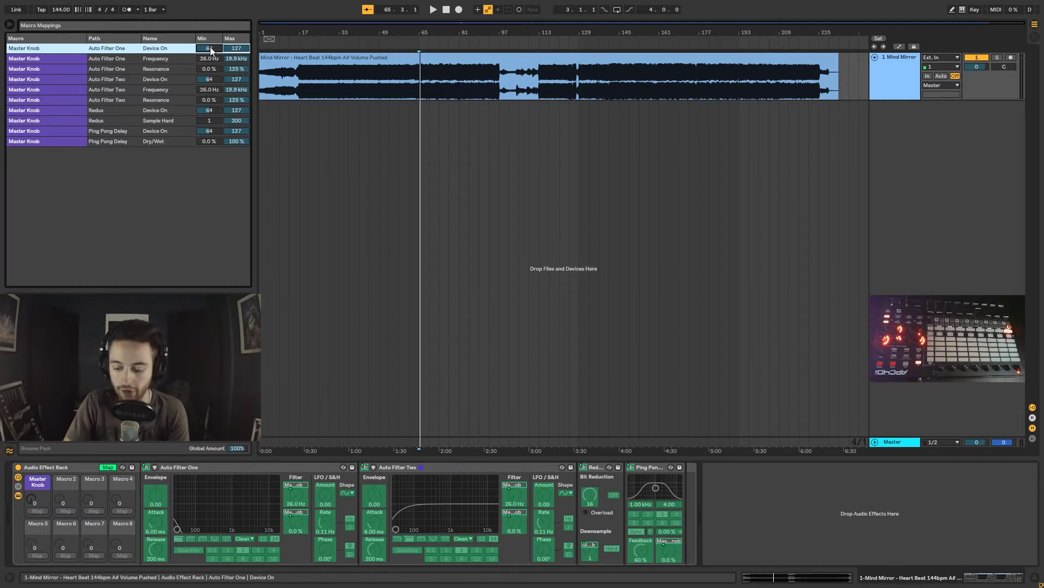
pyautogui.write('11')
pyautogui.press('Return')
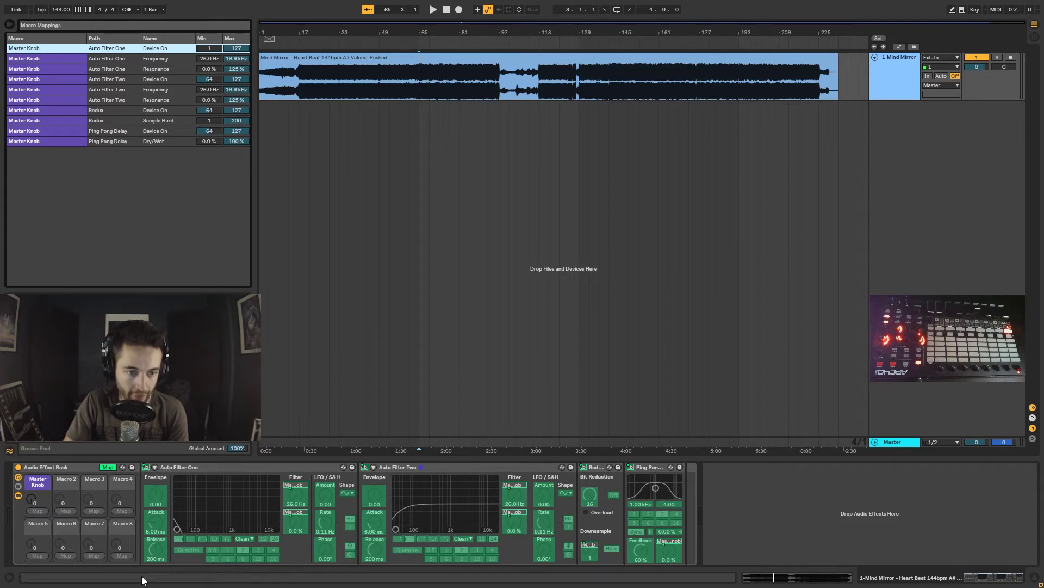
pyautogui.click(30, 500)
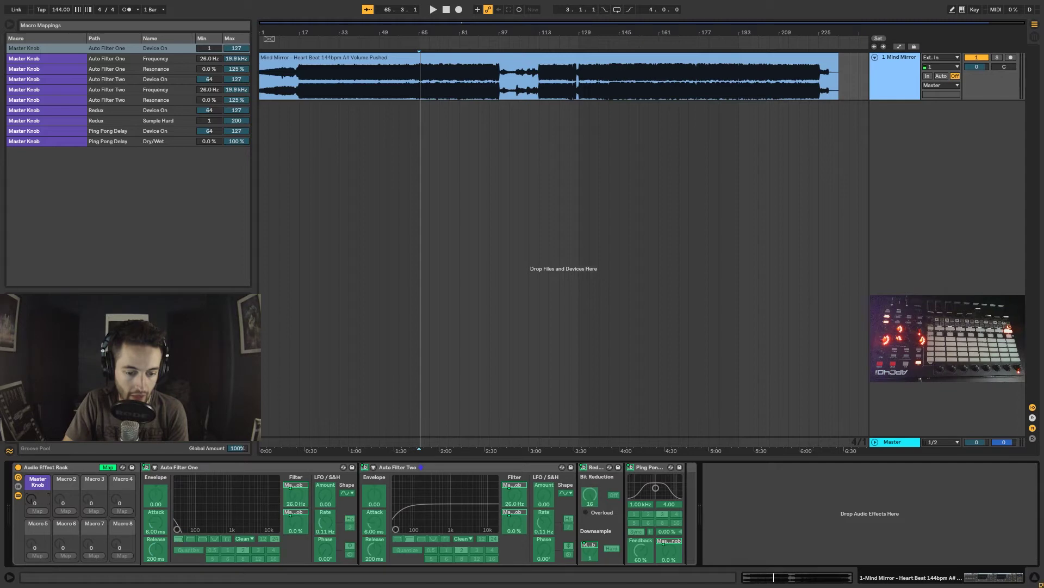
pyautogui.press('F11')
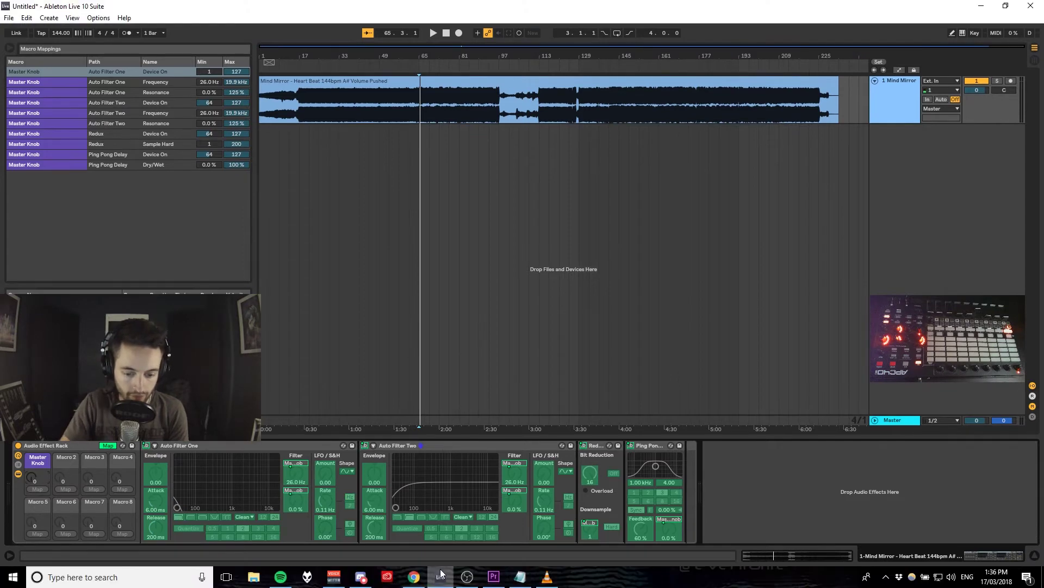
pyautogui.click(466, 577)
pyautogui.click(467, 577)
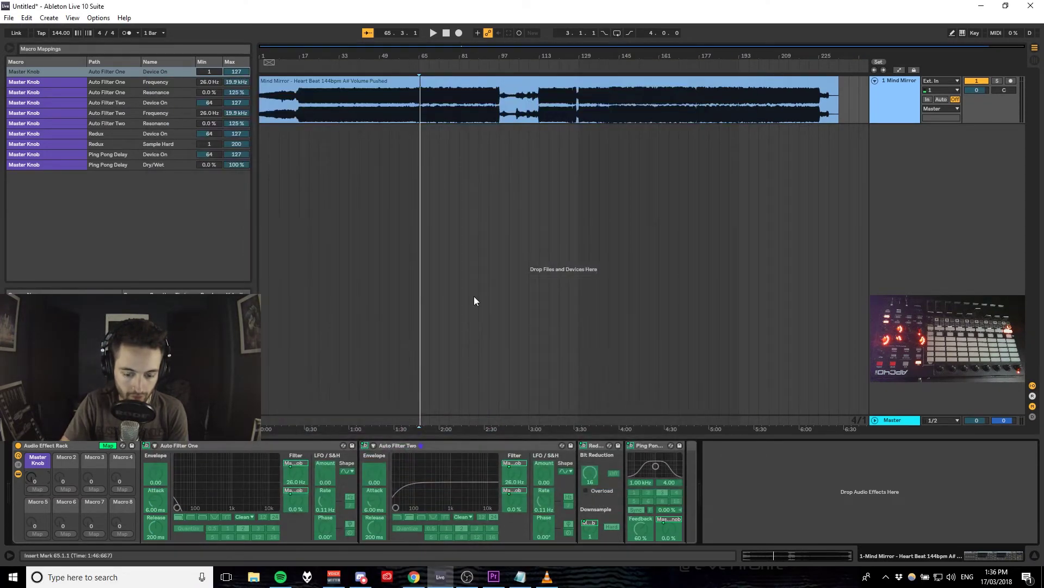
pyautogui.press('F11')
# - Raise Master Knob to 50 and set the Device On minimum to 1 for both Auto Filter Two and Redux
pyautogui.moveTo(28, 498); pyautogui.dragTo(32, 450)
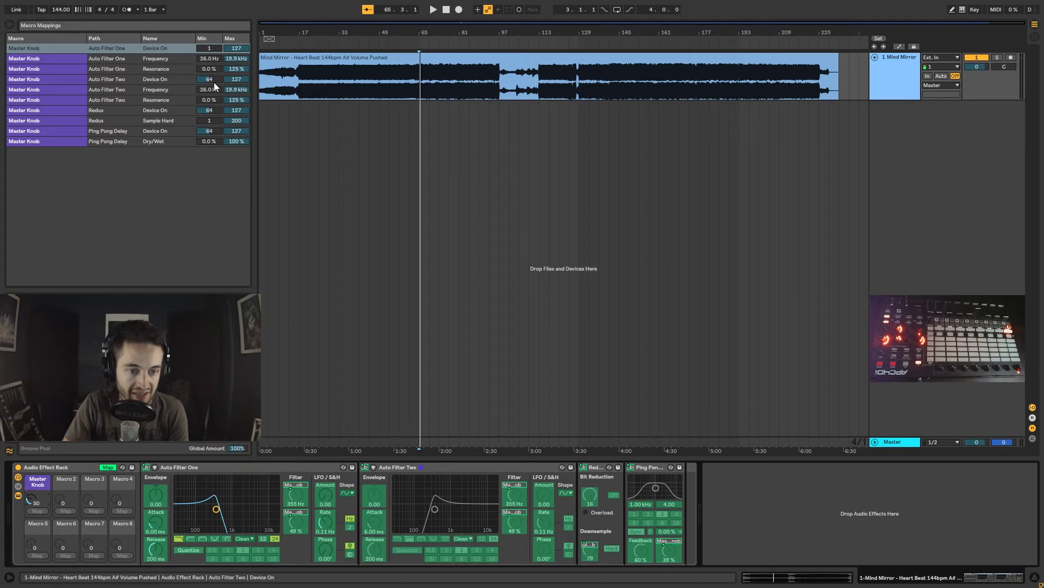
pyautogui.click(31, 81)
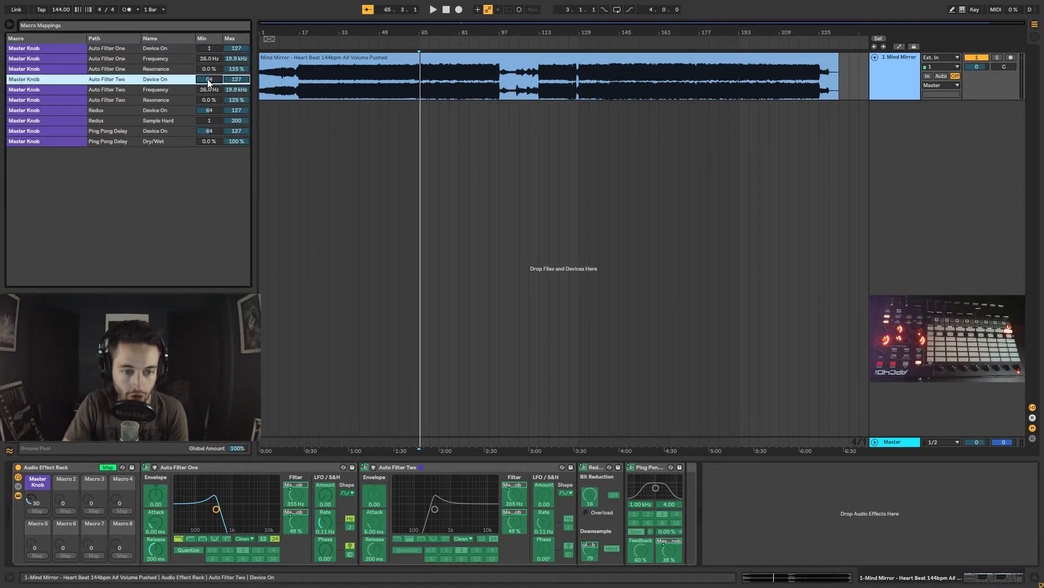
pyautogui.press('Return')
pyautogui.click(28, 110)
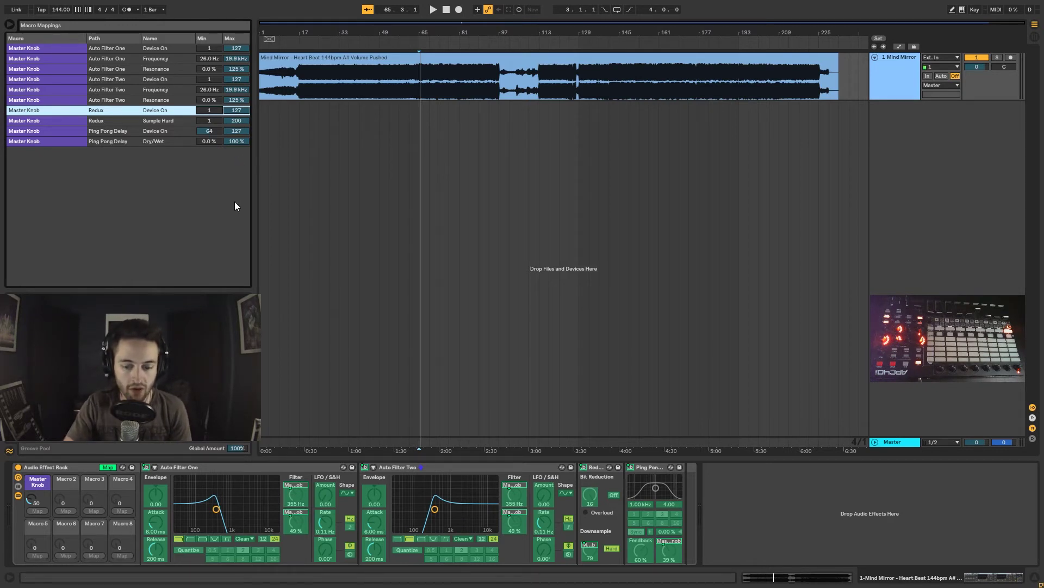
# - Turn Master Knob to 0, sweep it up and return it to 0 to test when the devices switch on
pyautogui.moveTo(33, 500); pyautogui.dragTo(33, 544)
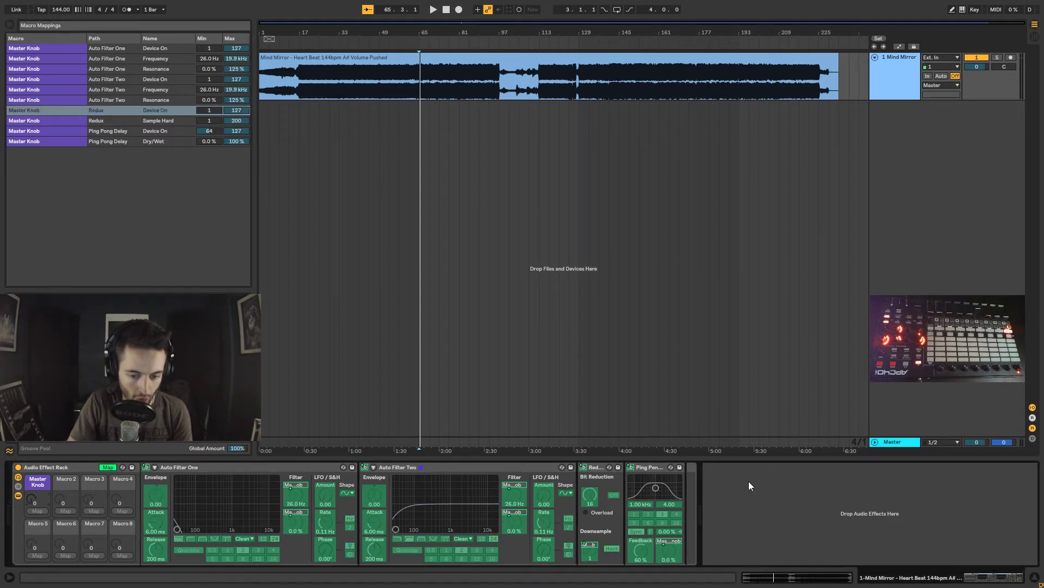
pyautogui.moveTo(32, 505); pyautogui.dragTo(32, 498)
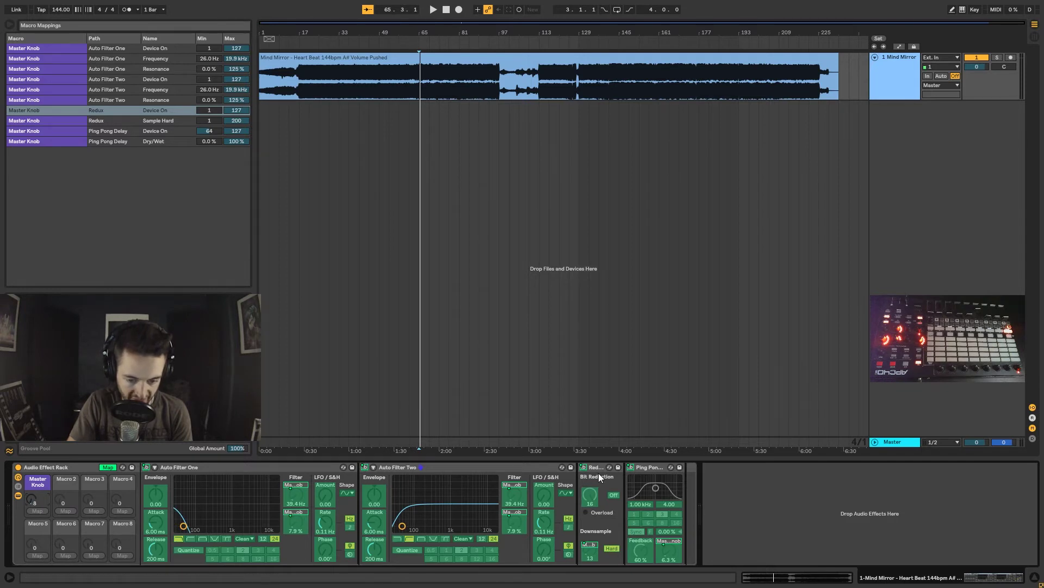
pyautogui.moveTo(33, 499); pyautogui.dragTo(33, 461)
pyautogui.moveTo(34, 501); pyautogui.dragTo(33, 539)
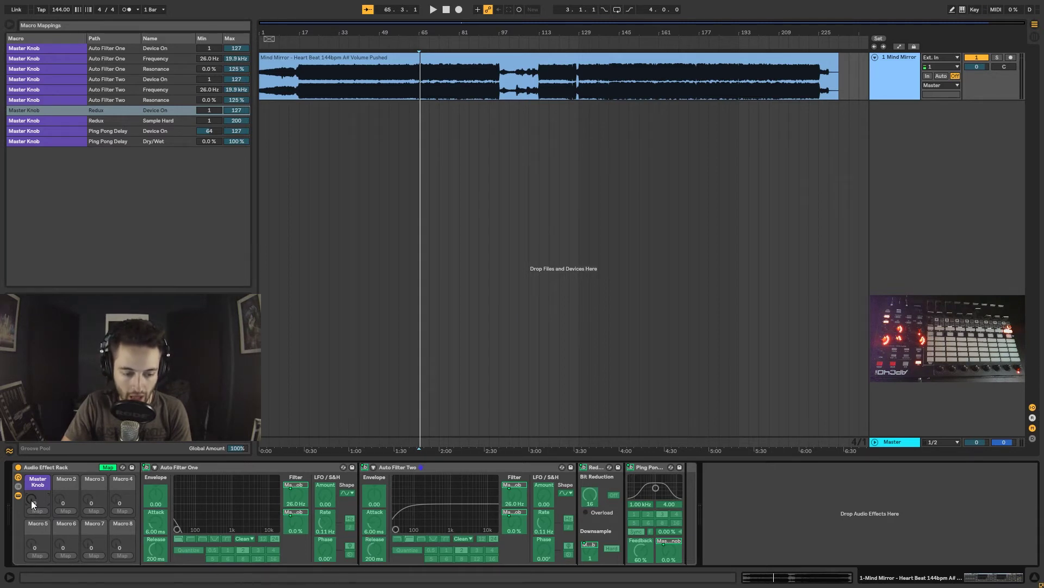
# - Play a short section of the track with Master Knob slightly above zero, turn it back to 0 and stop playback
pyautogui.moveTo(32, 499); pyautogui.dragTo(31, 495)
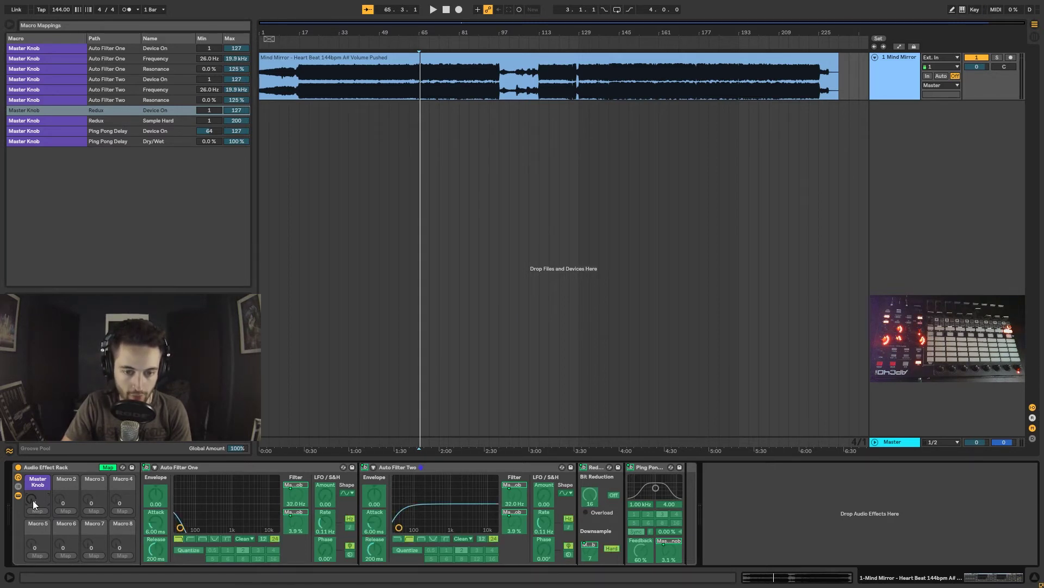
pyautogui.press('space')
pyautogui.moveTo(34, 504); pyautogui.dragTo(30, 508)
pyautogui.press('space')
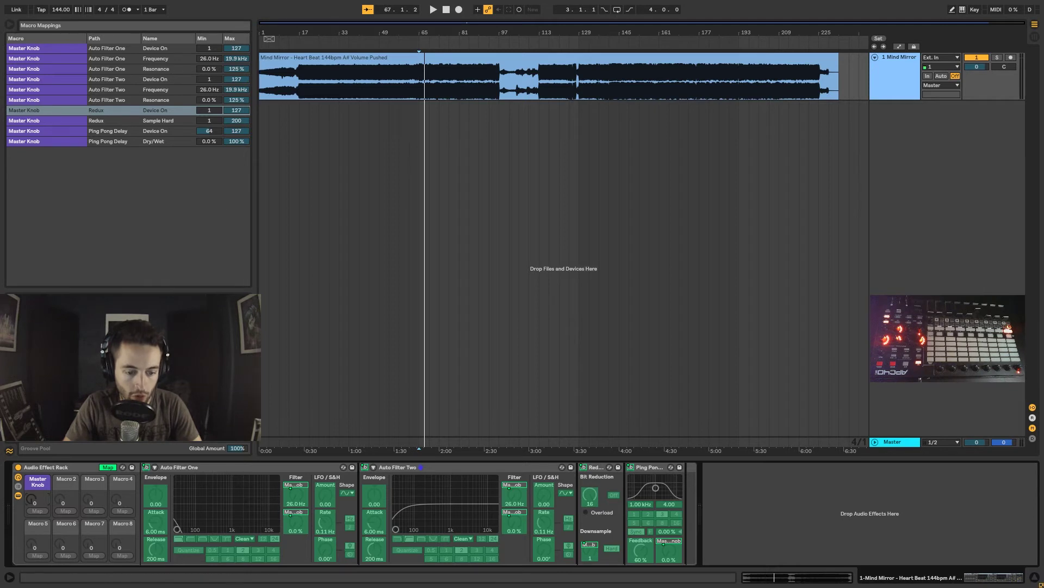
# - Invert Auto Filter One's Frequency mapping with a minimum of 19.9 kHz and a maximum of 26.0 Hz
pyautogui.click(236, 57)
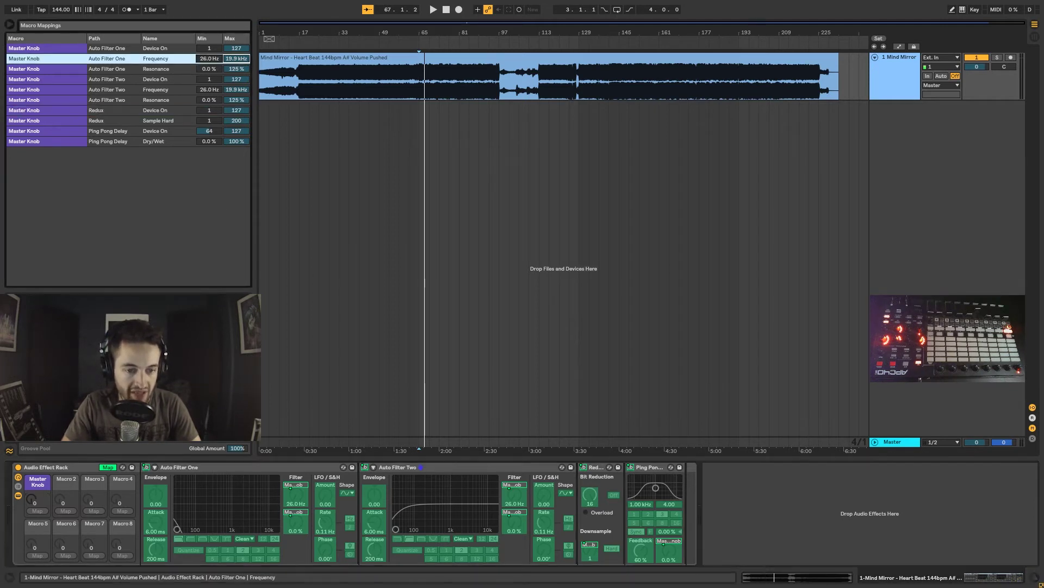
pyautogui.moveTo(209, 58); pyautogui.dragTo(209, 3)
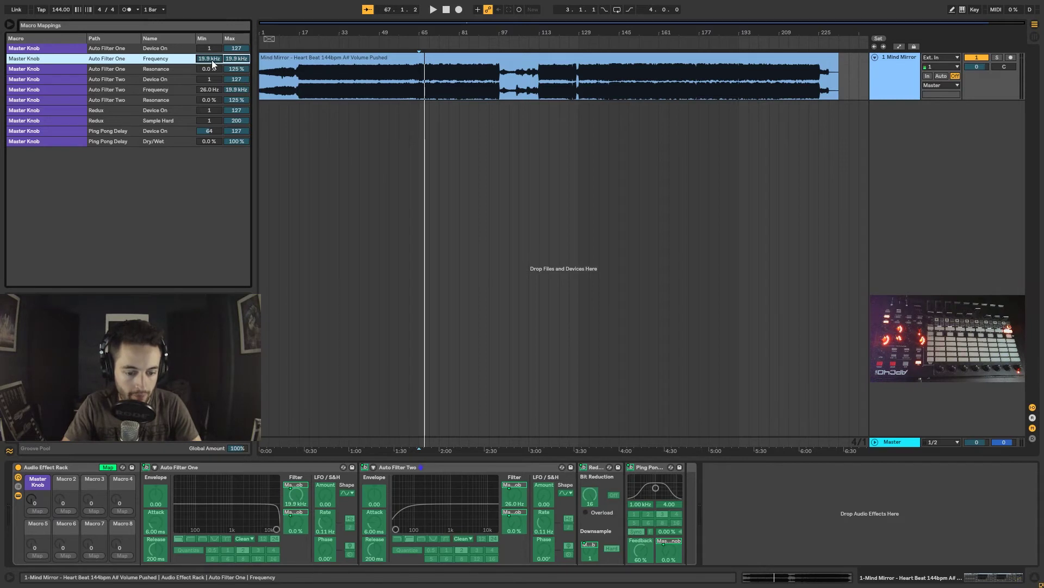
pyautogui.moveTo(211, 60); pyautogui.dragTo(236, 81)
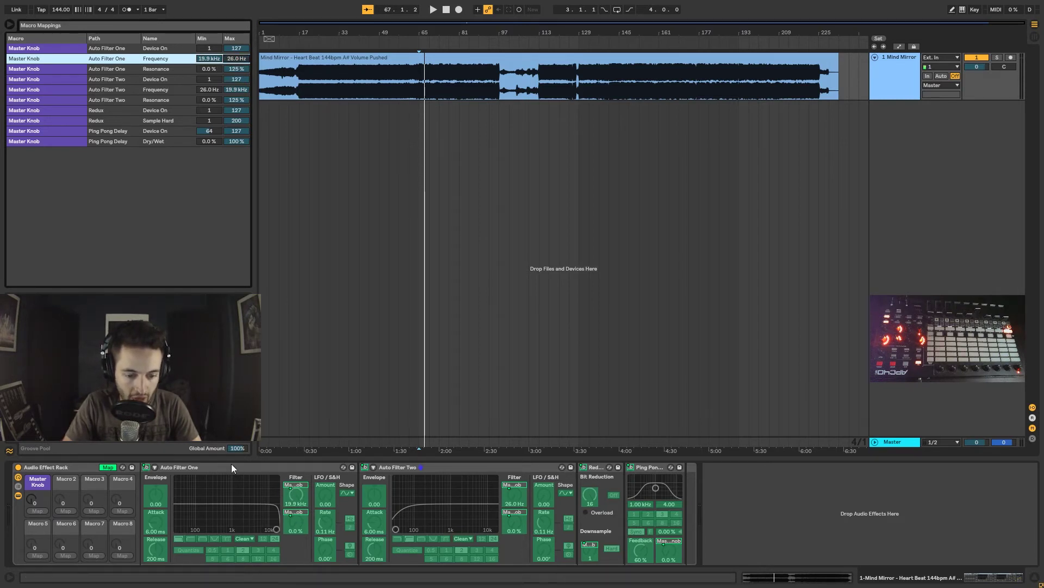
# - Audition Master Knob just above zero, then sweep it to 127 and back to 0 to check the inverted filter range
pyautogui.click(32, 498)
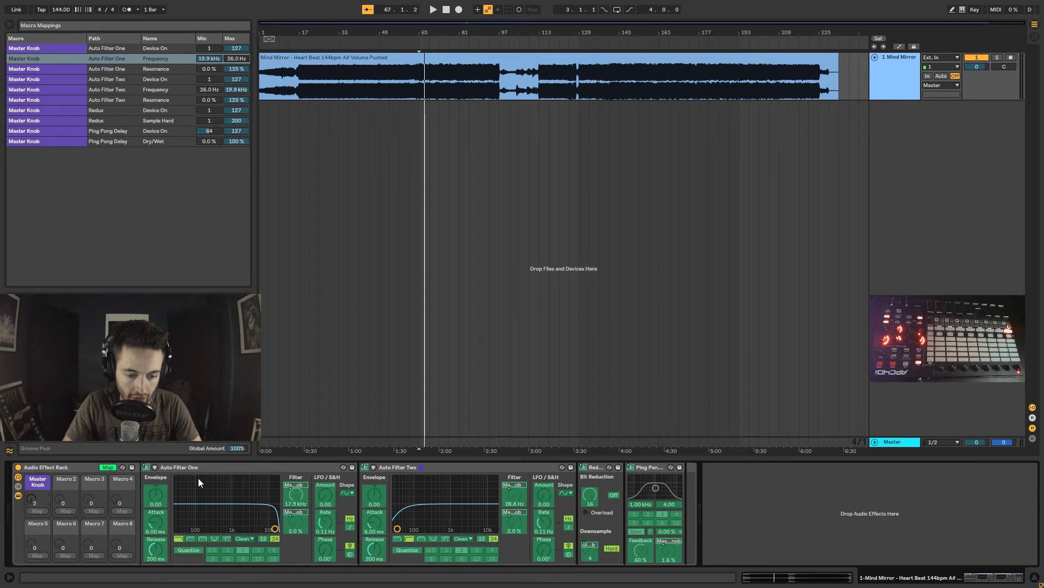
pyautogui.press('space')
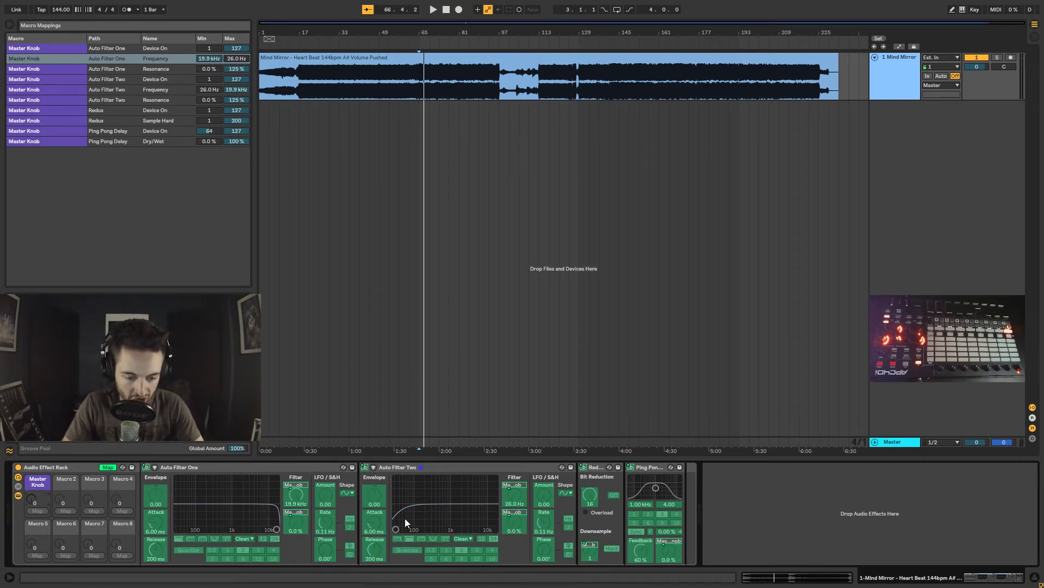
pyautogui.moveTo(32, 499); pyautogui.dragTo(32, 445)
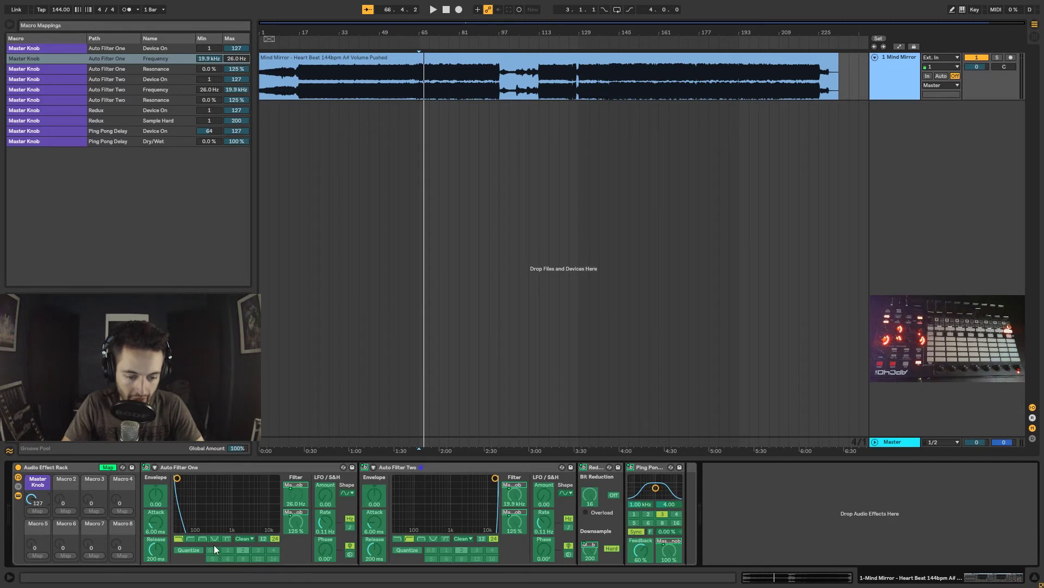
pyautogui.moveTo(44, 503); pyautogui.dragTo(44, 574)
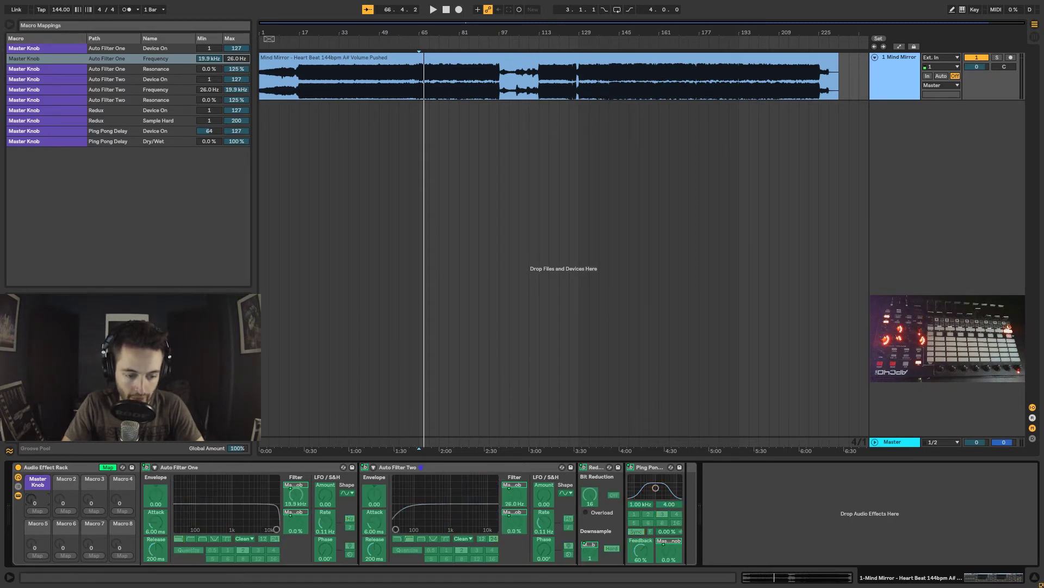
# - Play the track while sweeping Master Knob through its range to hear all mapped effects, then stop playback
pyautogui.moveTo(44, 504); pyautogui.dragTo(44, 487)
pyautogui.press('space')
pyautogui.moveTo(45, 560); pyautogui.dragTo(44, 524)
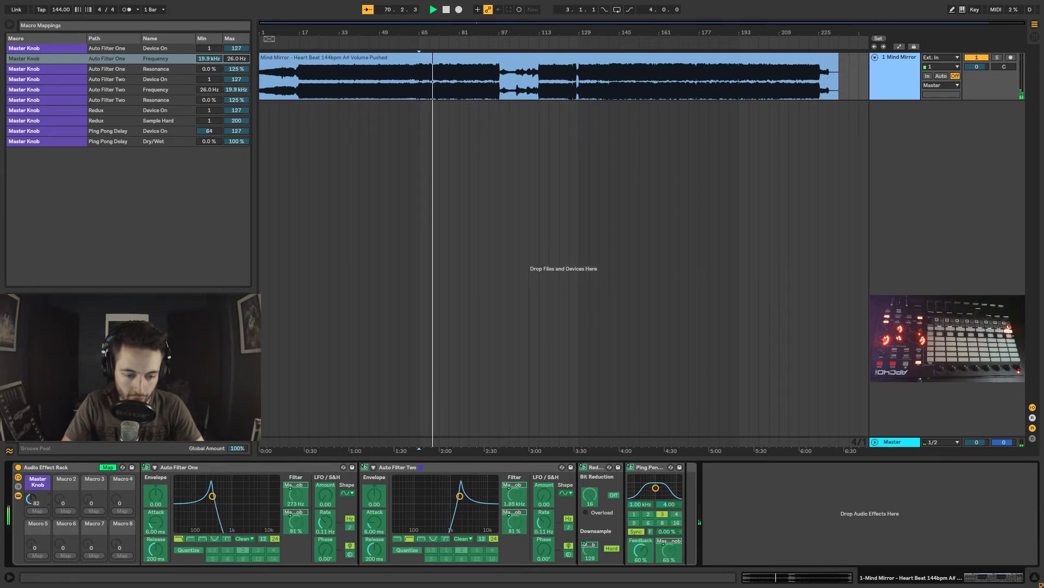
pyautogui.moveTo(31, 499); pyautogui.dragTo(45, 522)
pyautogui.press('space')
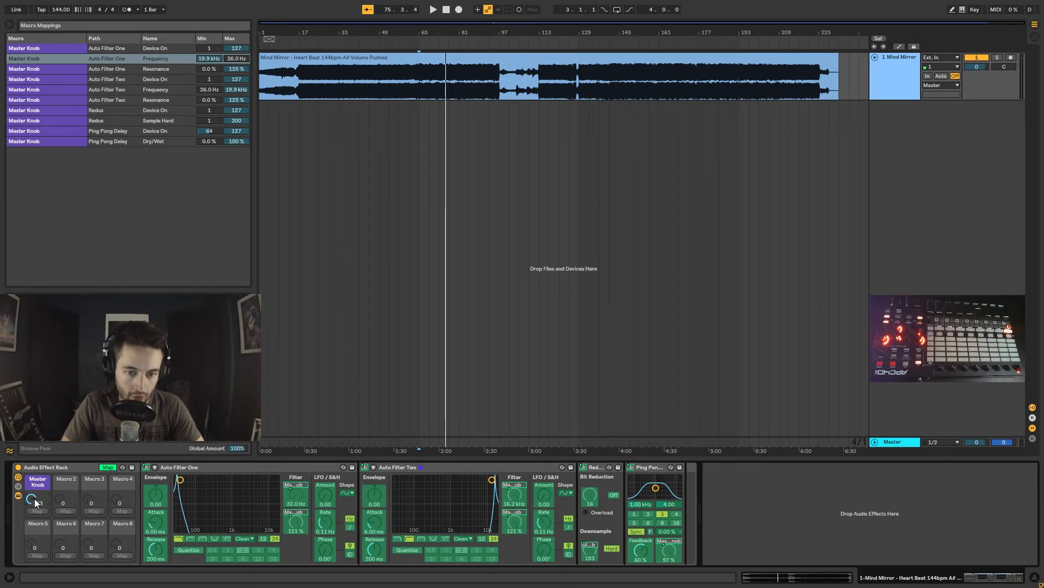
# - With Master Knob at about 95, set the maximum of both Auto Filters' Resonance mappings to 60 %
pyautogui.moveTo(35, 497); pyautogui.dragTo(36, 565)
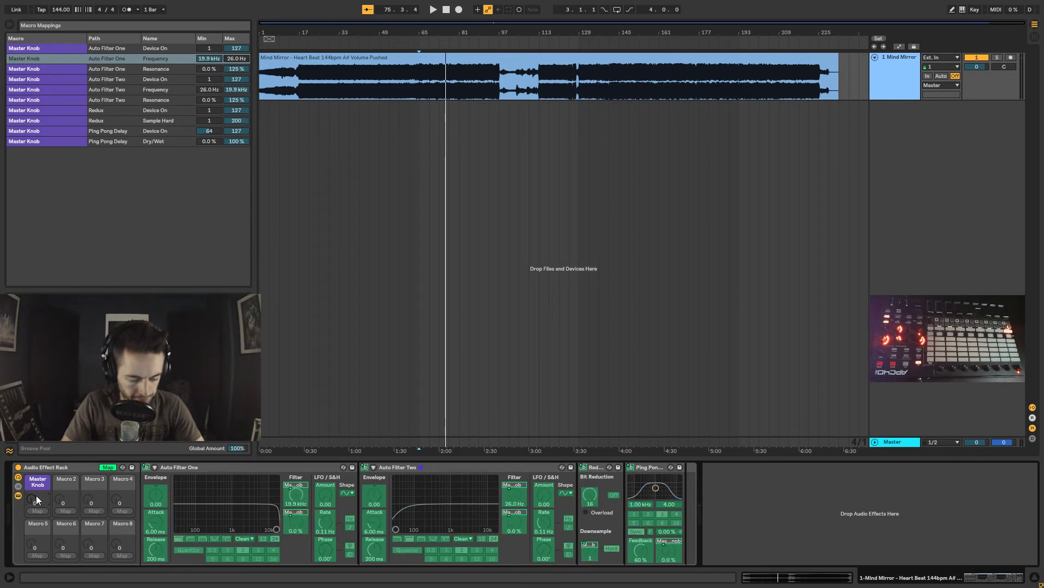
pyautogui.moveTo(31, 496); pyautogui.dragTo(32, 444)
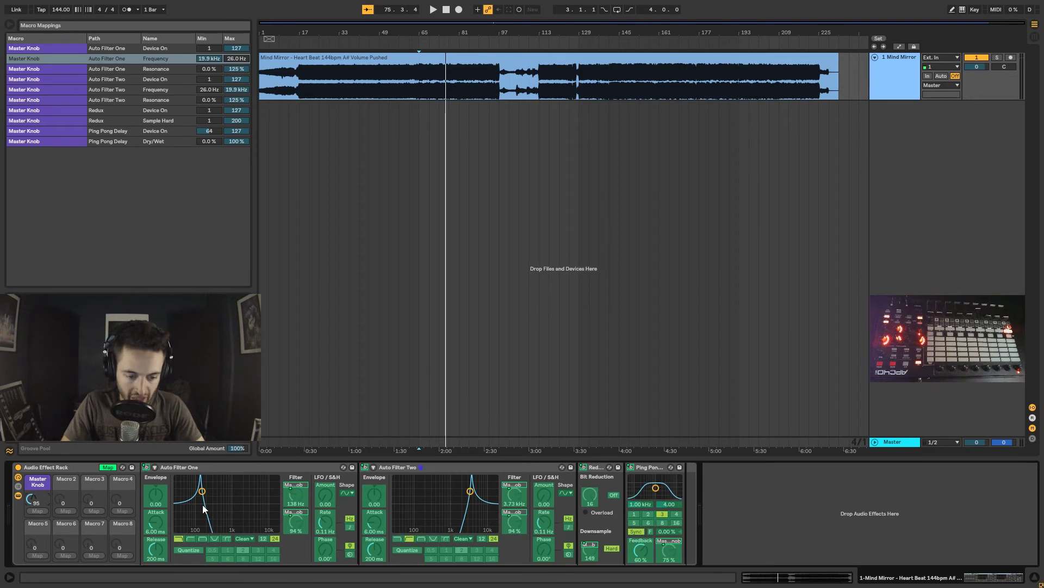
pyautogui.click(238, 69)
pyautogui.write('60')
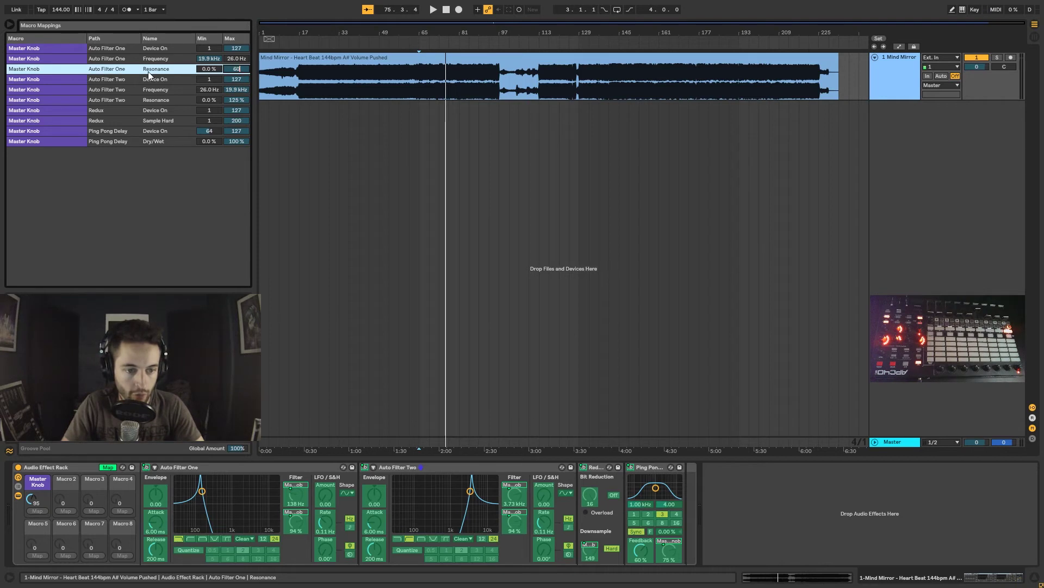
pyautogui.press('Return')
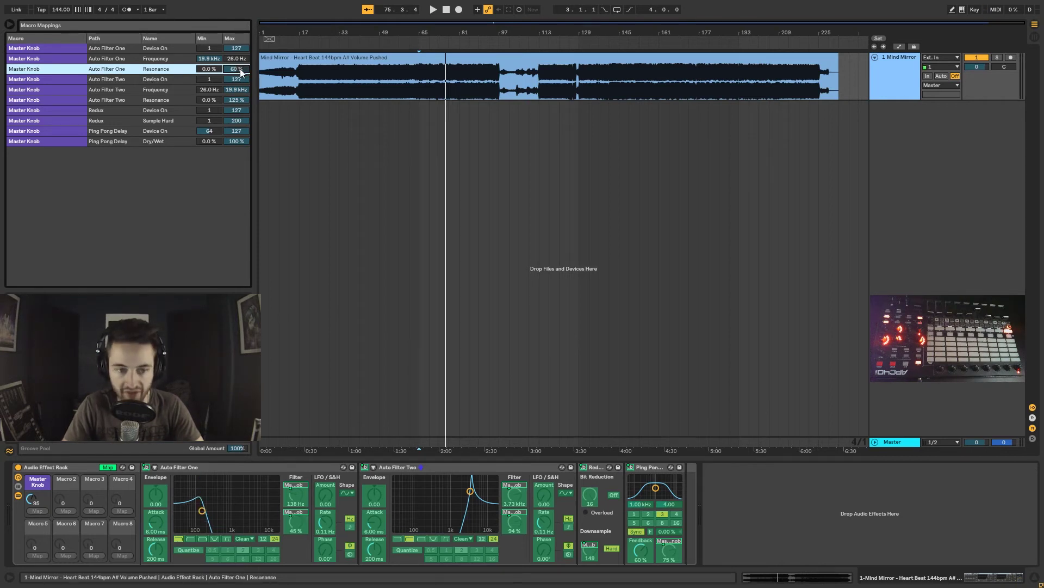
pyautogui.click(235, 100)
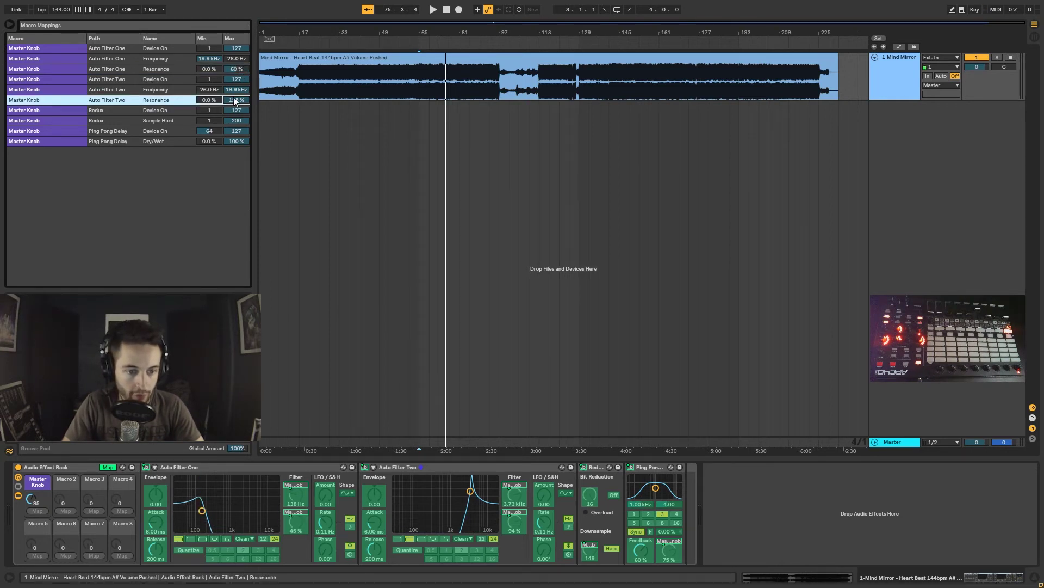
pyautogui.write('60')
pyautogui.press('Return')
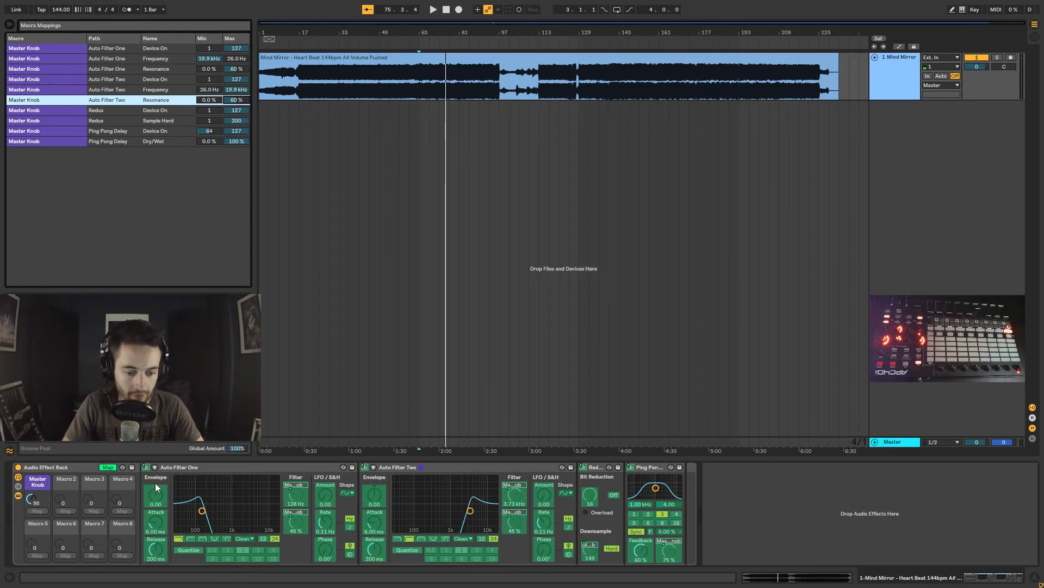
# - Sweep Master Knob to 127, down to 0 and back to 127 to check the filter curves
pyautogui.moveTo(31, 498); pyautogui.dragTo(34, 474)
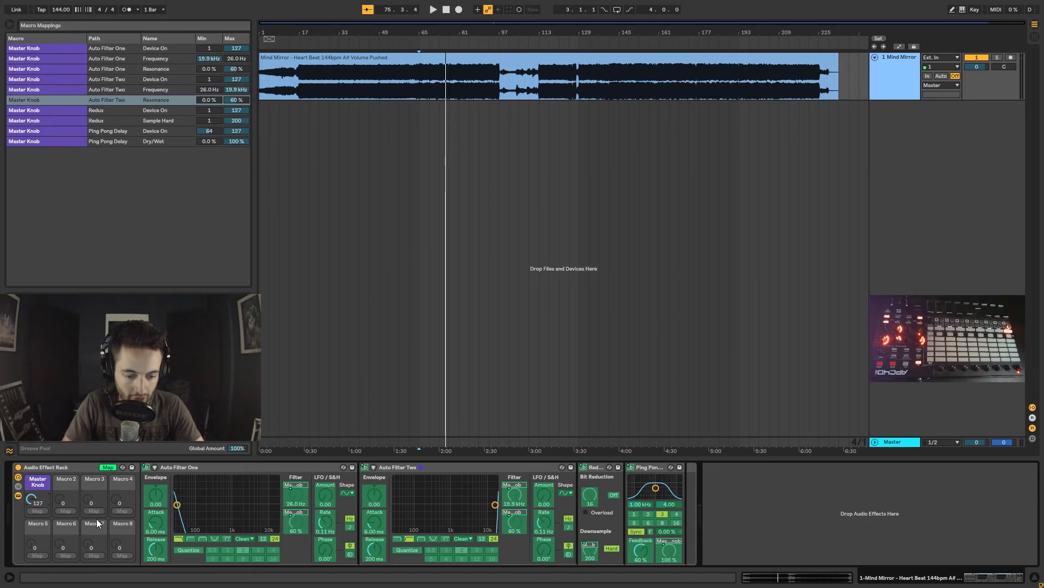
pyautogui.moveTo(35, 501); pyautogui.dragTo(35, 569)
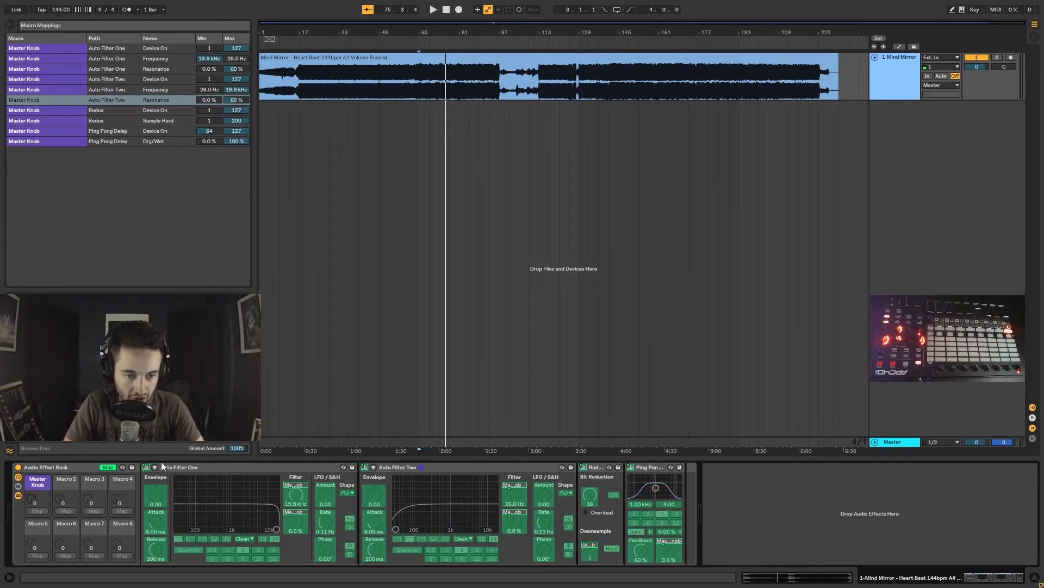
pyautogui.moveTo(33, 499); pyautogui.dragTo(33, 431)
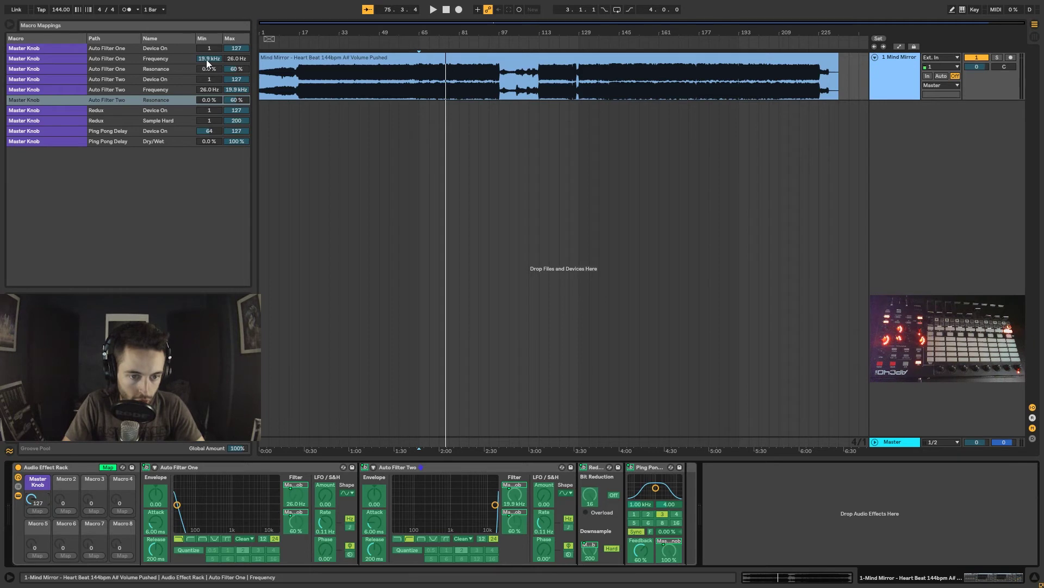
# - Set the maximum Frequency mapping to 550 Hz for Auto Filter One and 1.57 kHz for Auto Filter Two, keeping the latter's minimum at 26.0 Hz
pyautogui.moveTo(238, 58); pyautogui.dragTo(237, 52)
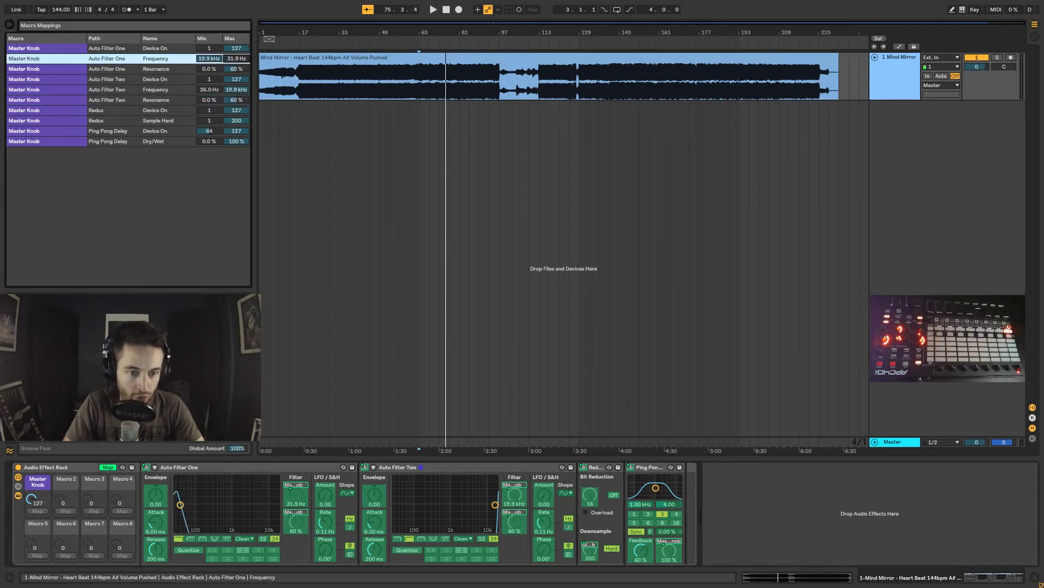
pyautogui.moveTo(237, 58); pyautogui.dragTo(238, 54)
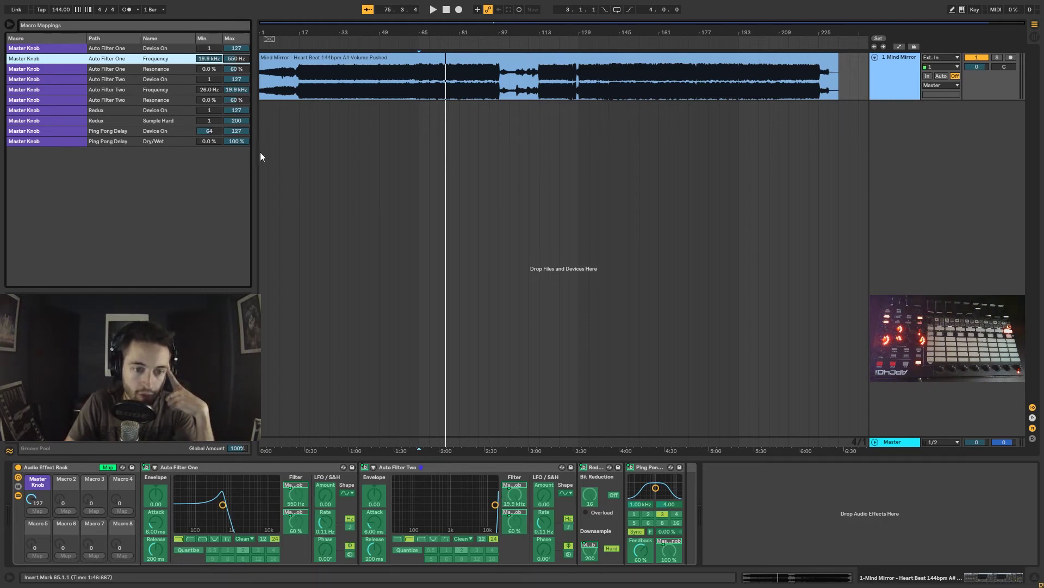
pyautogui.moveTo(217, 91); pyautogui.dragTo(217, 86)
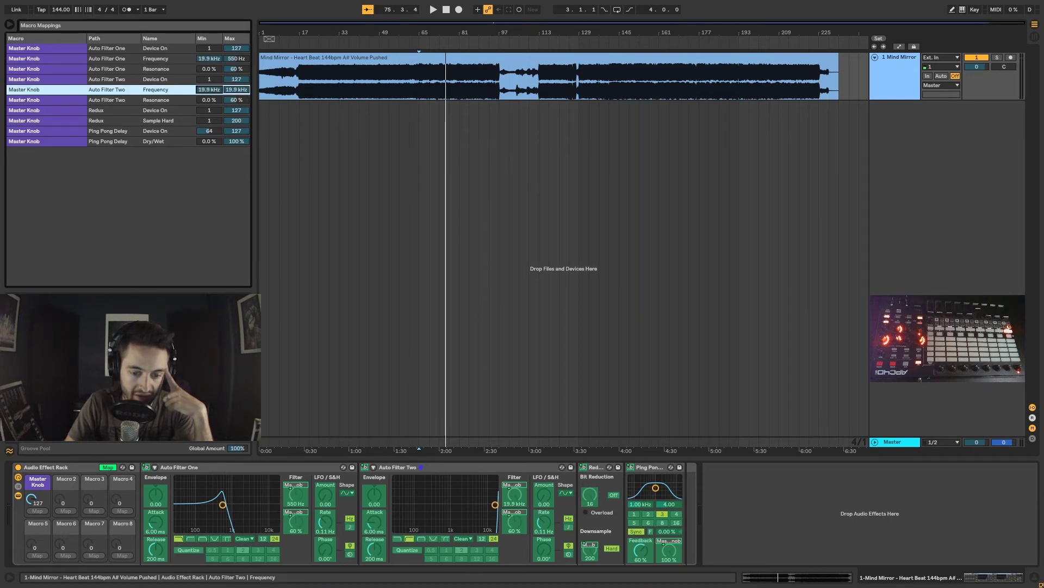
pyautogui.moveTo(237, 90); pyautogui.dragTo(237, 97)
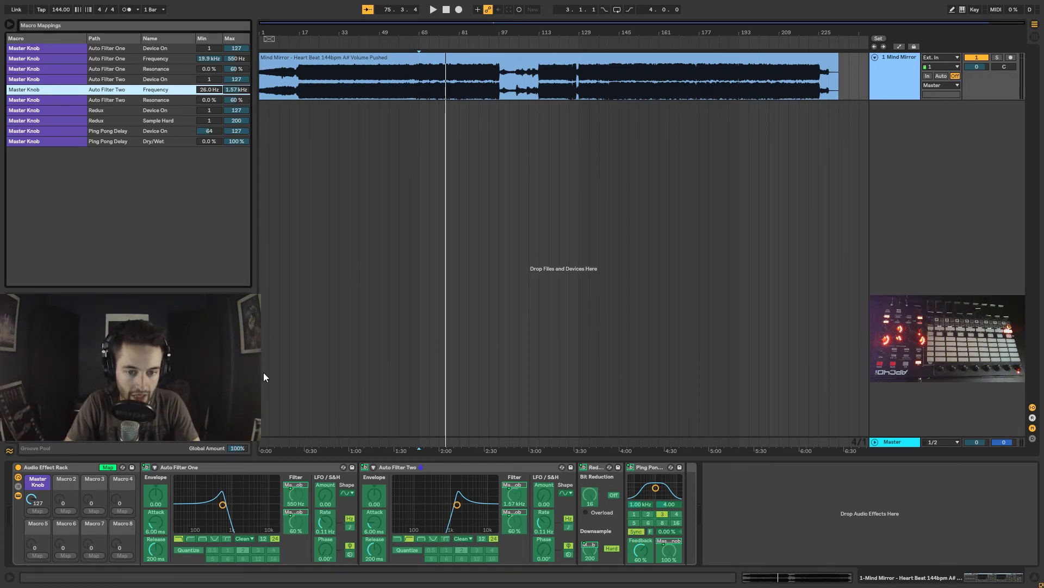
# - Play the track while moving Master Knob between 0 and 127 to hear the narrowed filter ranges, then stop playback
pyautogui.click(32, 499)
pyautogui.moveTo(32, 499); pyautogui.dragTo(33, 568)
pyautogui.press('space')
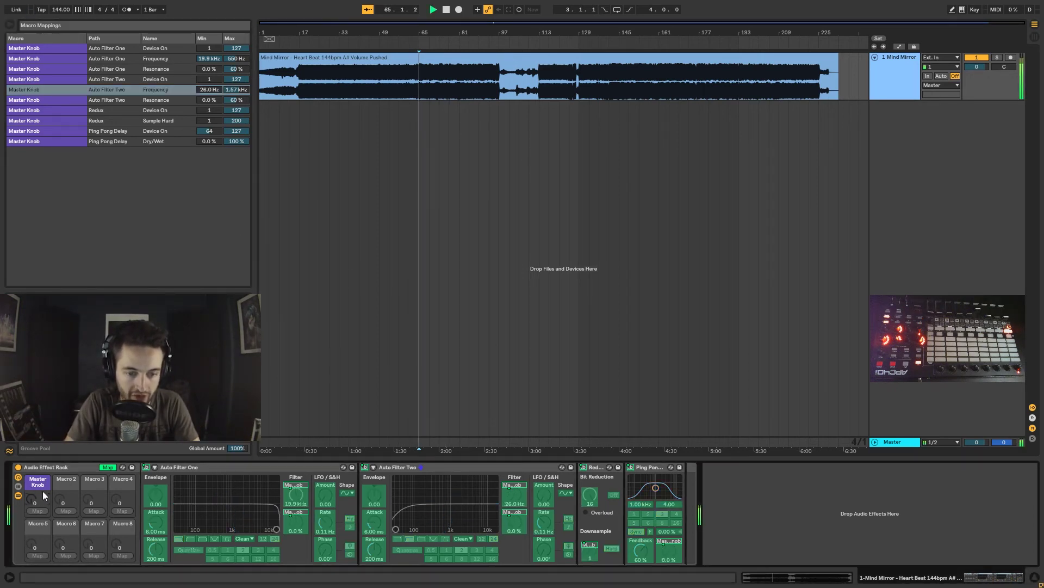
pyautogui.moveTo(43, 496); pyautogui.dragTo(43, 559)
pyautogui.press('space')
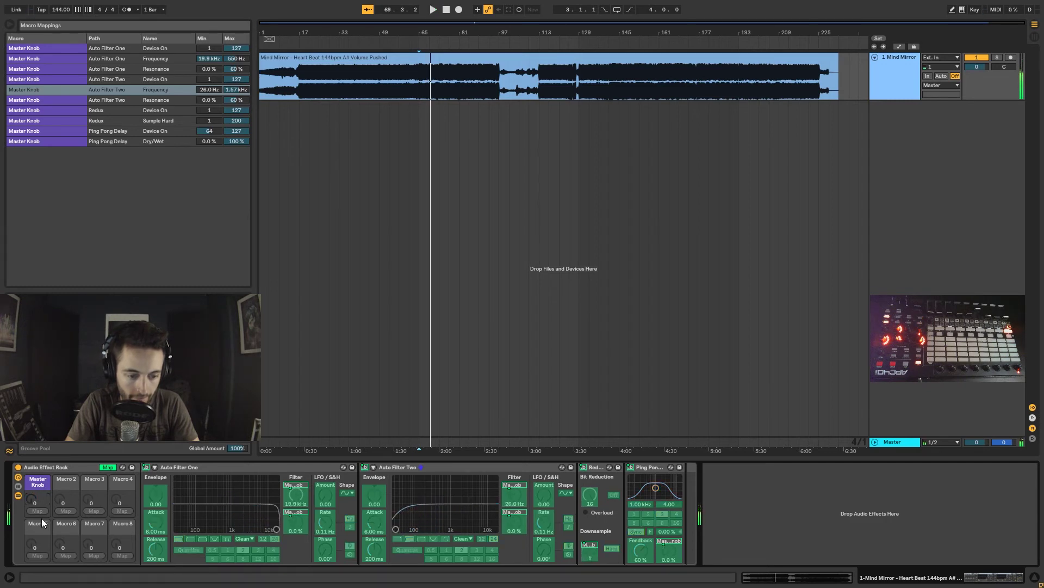
pyautogui.moveTo(33, 502); pyautogui.dragTo(34, 476)
pyautogui.moveTo(43, 533); pyautogui.dragTo(42, 489)
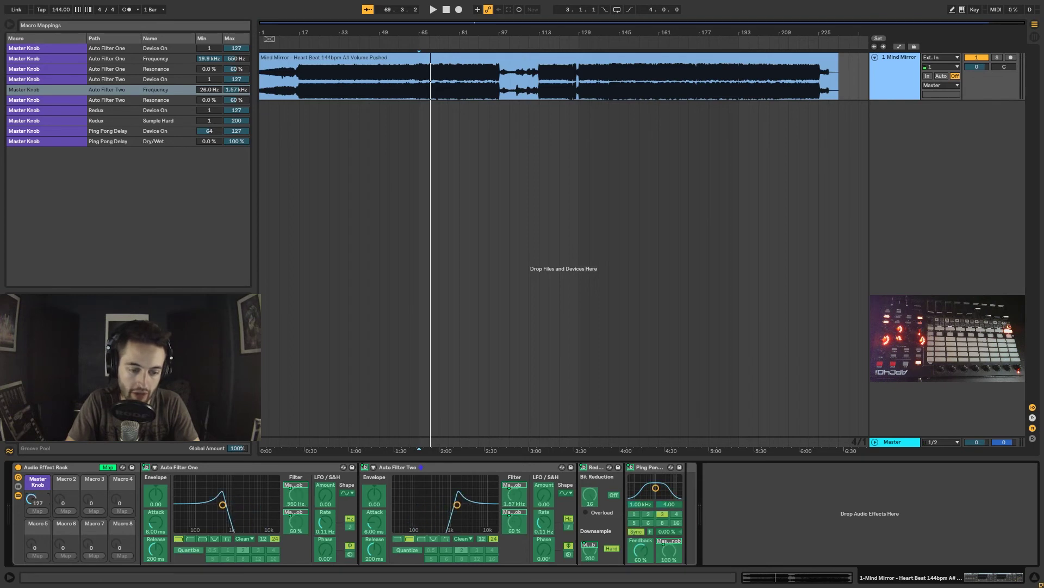
pyautogui.press('space')
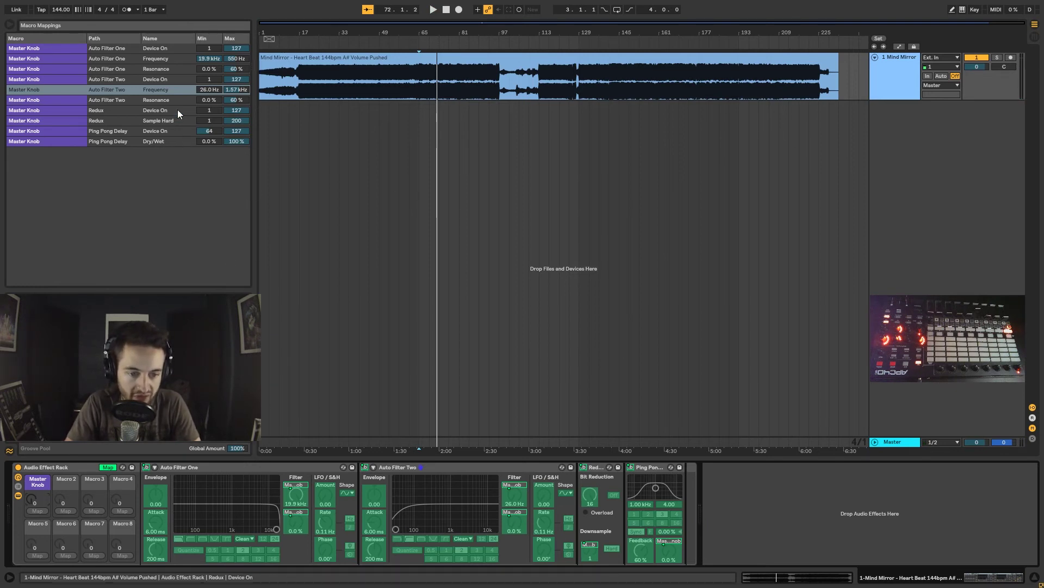
# - Set the maximum of Redux's Sample Hard mapping to 30 and audition Master Knob during playback
pyautogui.click(239, 123)
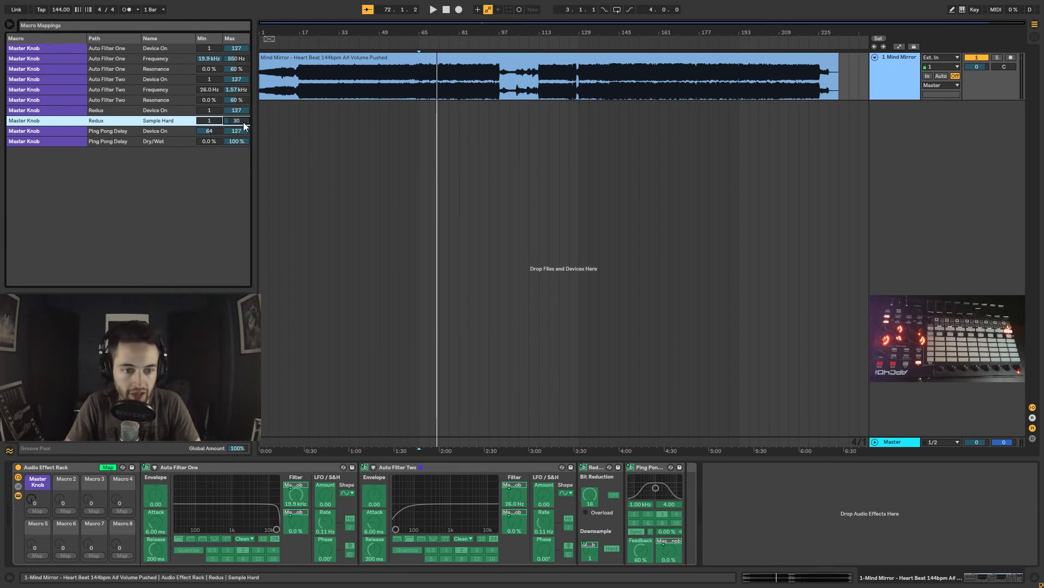
pyautogui.press('space')
pyautogui.moveTo(30, 499)
pyautogui.mouseDown()
pyautogui.moveTo(30, 437)
pyautogui.moveTo(31, 495)
pyautogui.mouseUp()
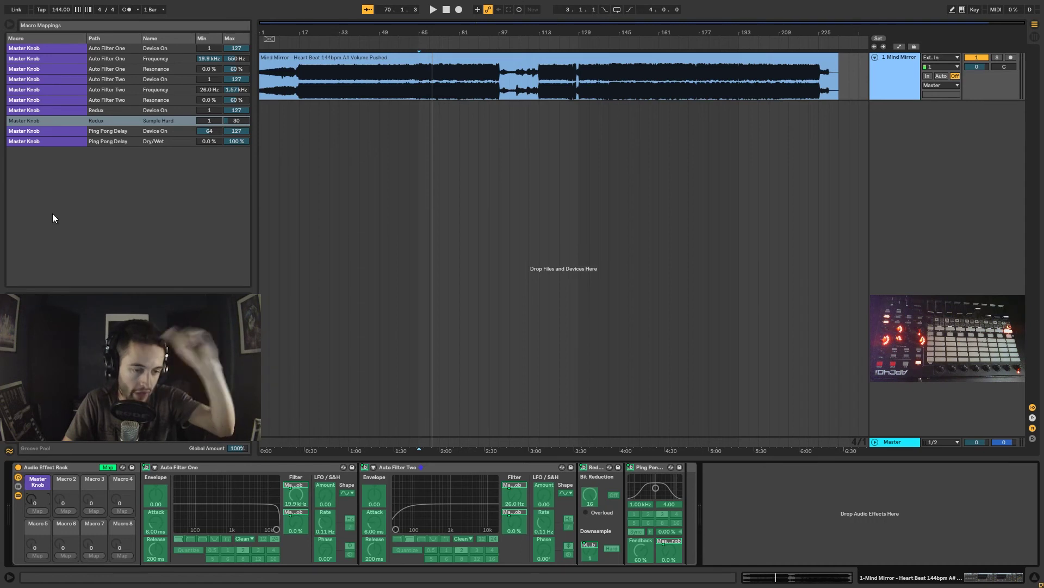
# - Leave the Audio Effect Rack's macro mapping mode
pyautogui.click(11, 25)
pyautogui.click(11, 25)
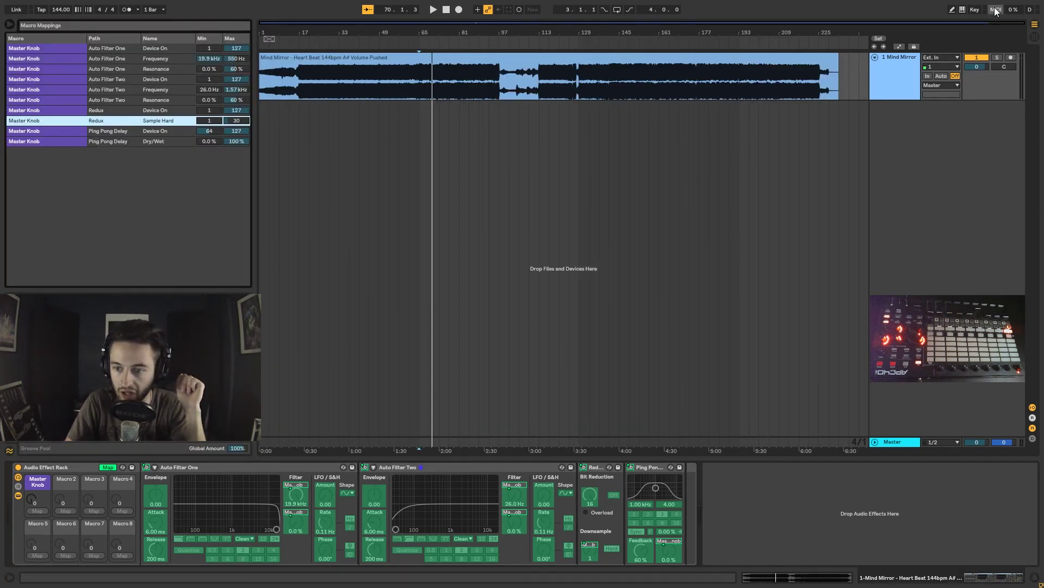
pyautogui.rightClick(154, 491)
pyautogui.click(108, 467)
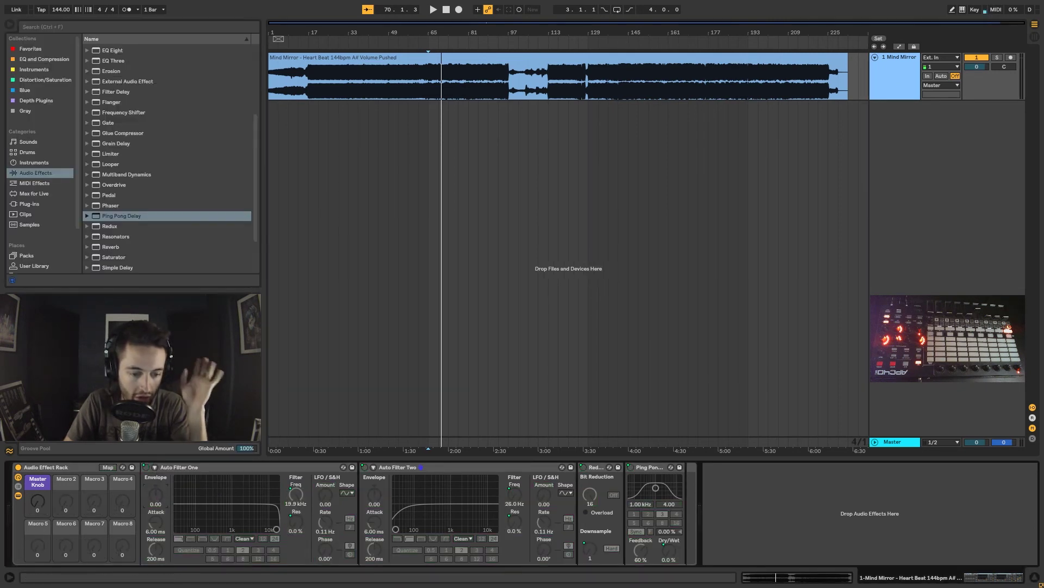
# - Add a Utility after Ping Pong Delay in the rack and map its Balance to Master Knob
pyautogui.scroll(-2, 177, 179)
pyautogui.moveTo(110, 247)
pyautogui.mouseDown()
pyautogui.moveTo(702, 537)
pyautogui.moveTo(684, 527)
pyautogui.moveTo(690, 537)
pyautogui.mouseUp()
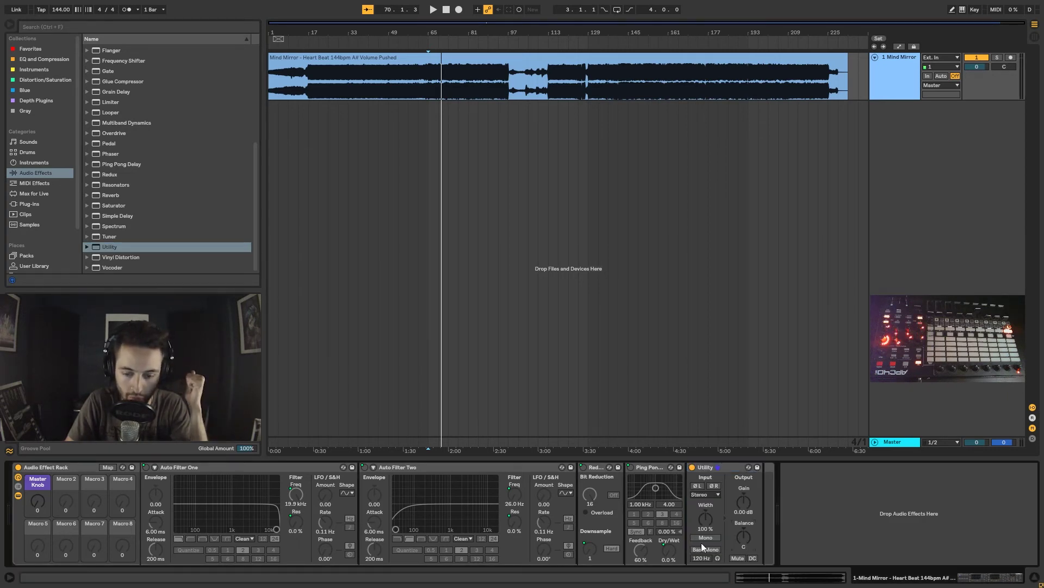
pyautogui.rightClick(745, 535)
pyautogui.click(761, 479)
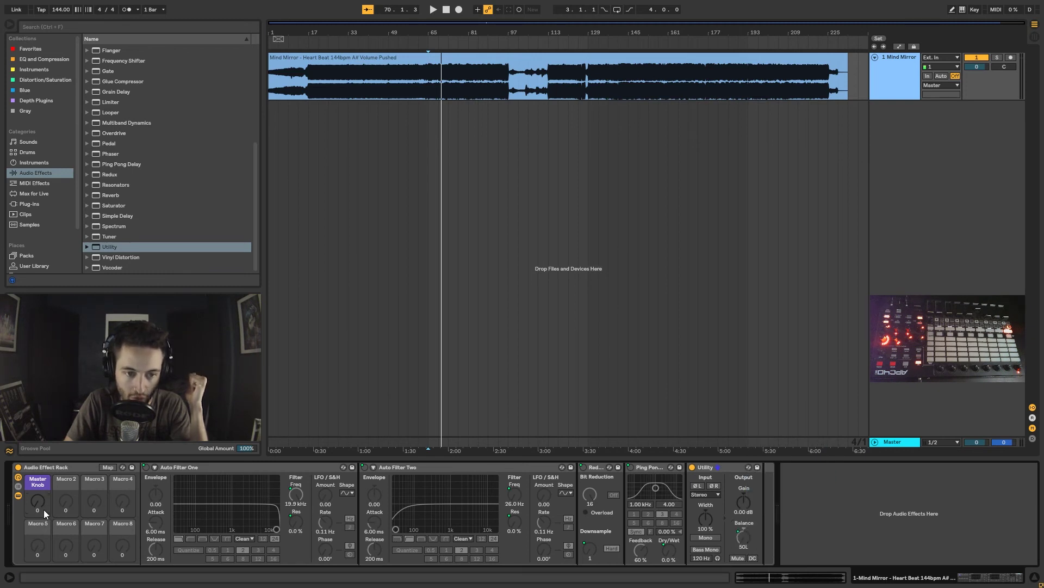
# - Turn Master Knob up to about the middle and back to 0 to check how it moves Utility's Balance
pyautogui.moveTo(37, 501); pyautogui.dragTo(38, 468)
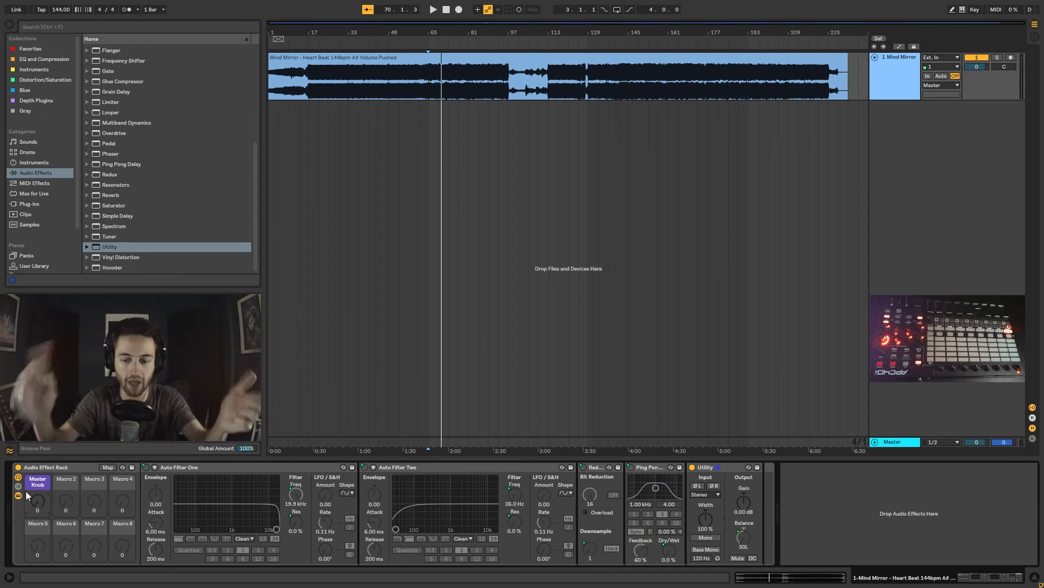
pyautogui.moveTo(26, 492)
pyautogui.mouseDown()
pyautogui.moveTo(27, 457)
pyautogui.moveTo(26, 492)
pyautogui.mouseUp()
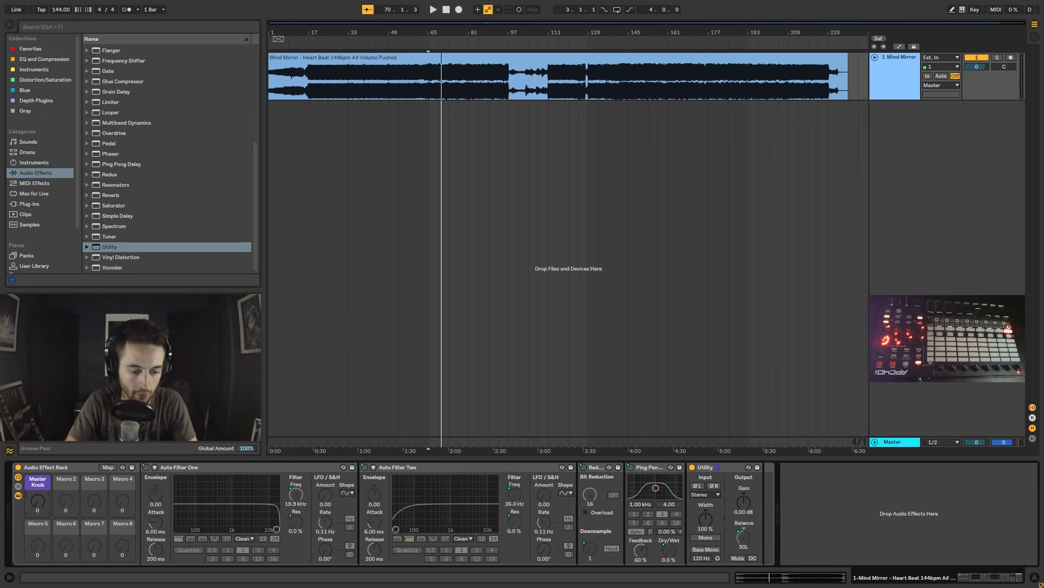
pyautogui.click(718, 467)
pyautogui.click(744, 536)
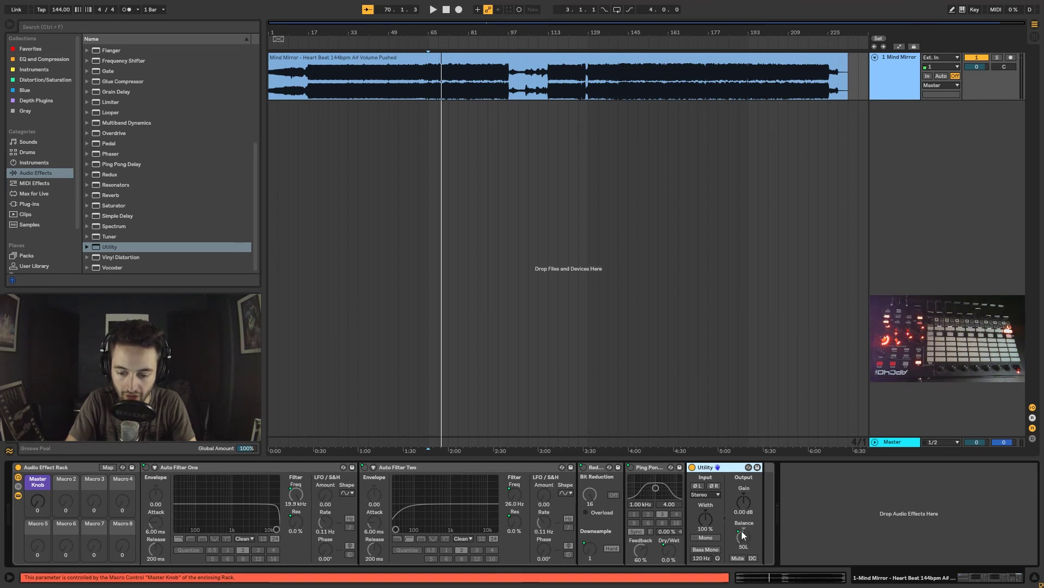
pyautogui.moveTo(37, 501); pyautogui.dragTo(37, 466)
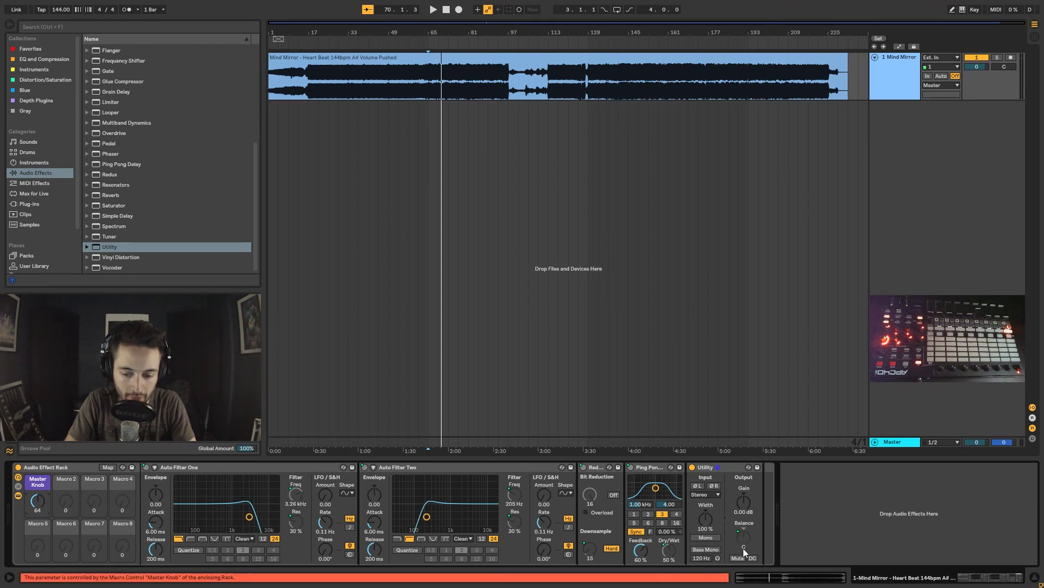
pyautogui.moveTo(38, 500); pyautogui.dragTo(38, 536)
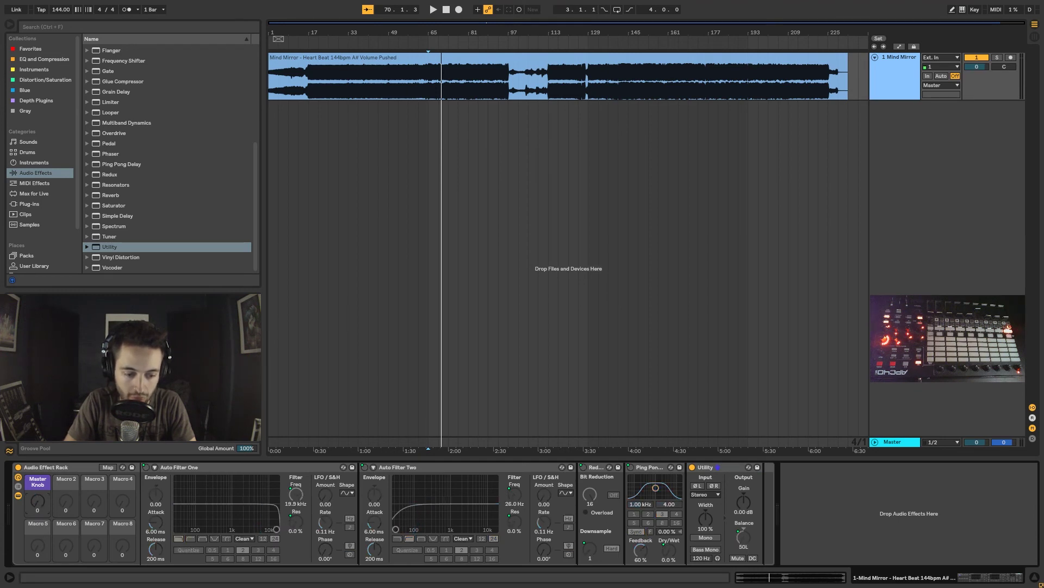
# - Delete the Utility device from the rack
pyautogui.click(730, 465)
pyautogui.press('Delete')
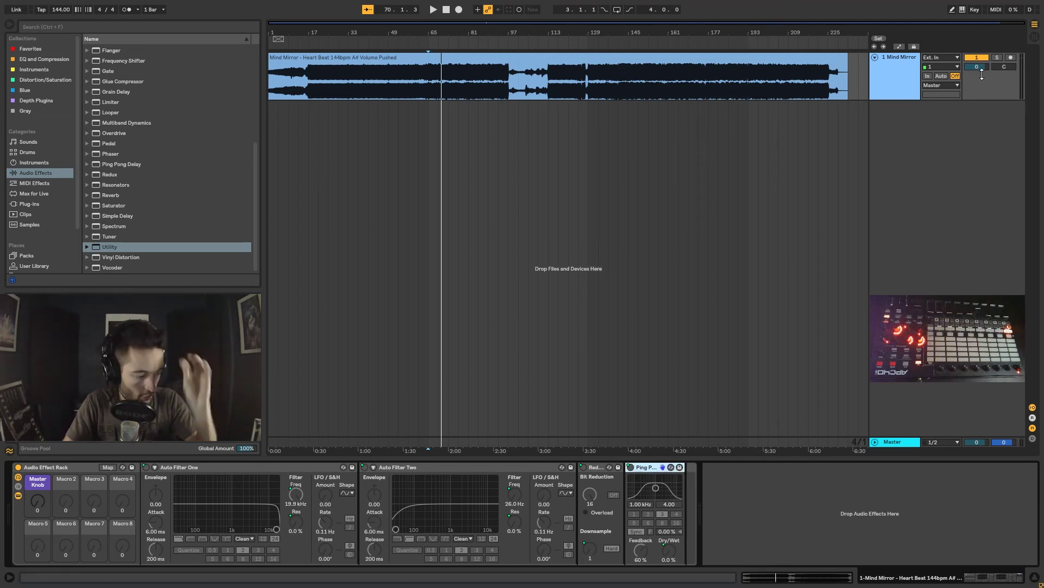
# - MIDI-map Master Knob to the hardware controller's knob on channel 1, CC 18, and leave MIDI mapping mode
pyautogui.click(996, 10)
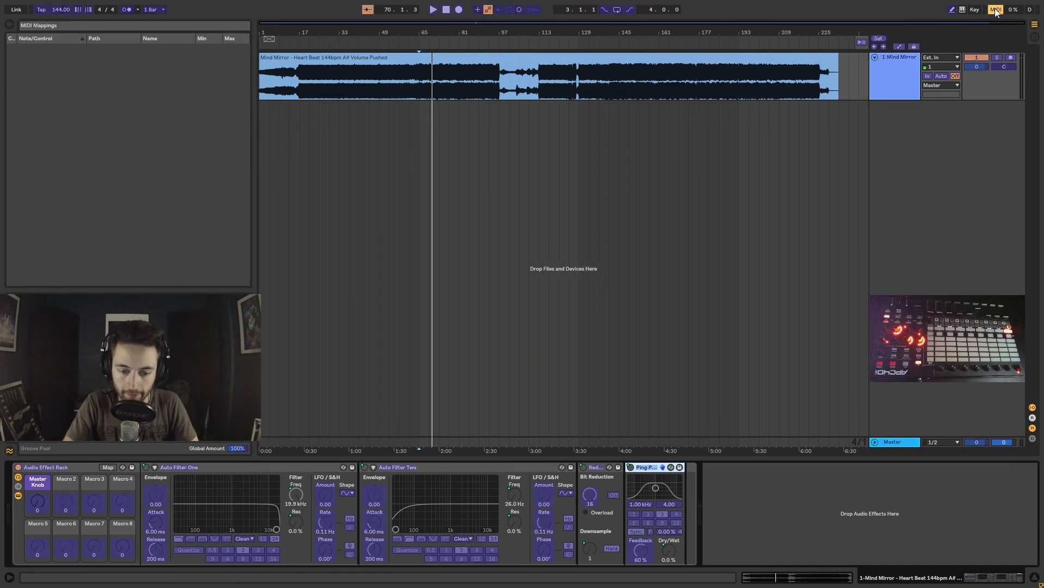
pyautogui.click(37, 502)
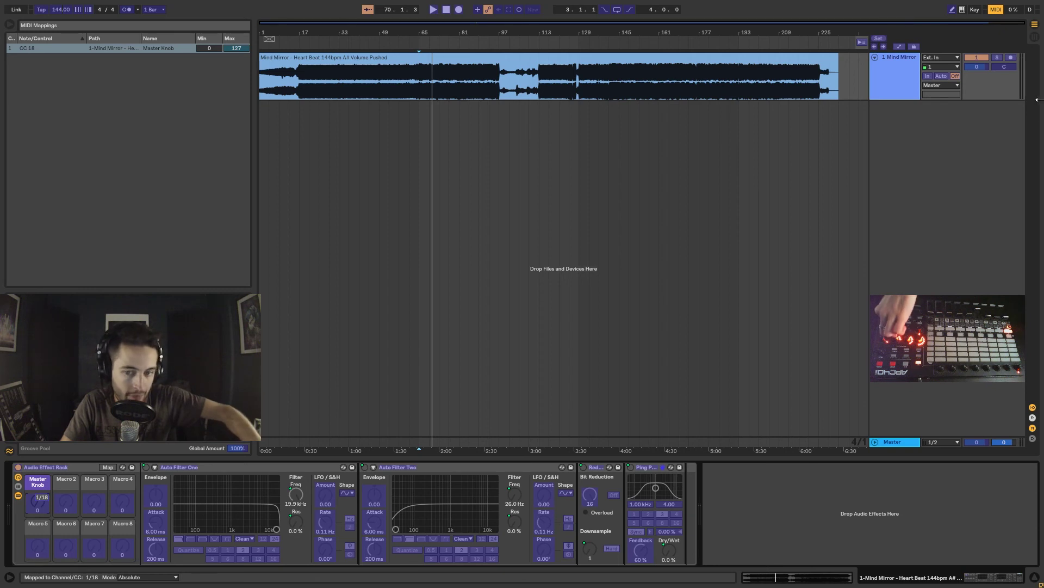
pyautogui.click(996, 10)
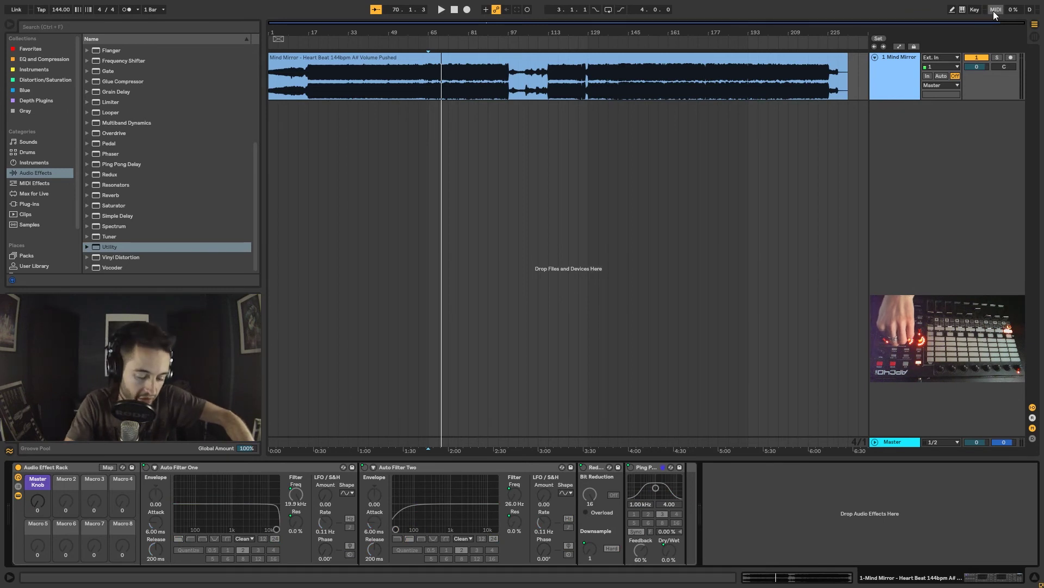
# - Play the track from bar 121 to audition Master Knob with the hardware controller
pyautogui.click(569, 85)
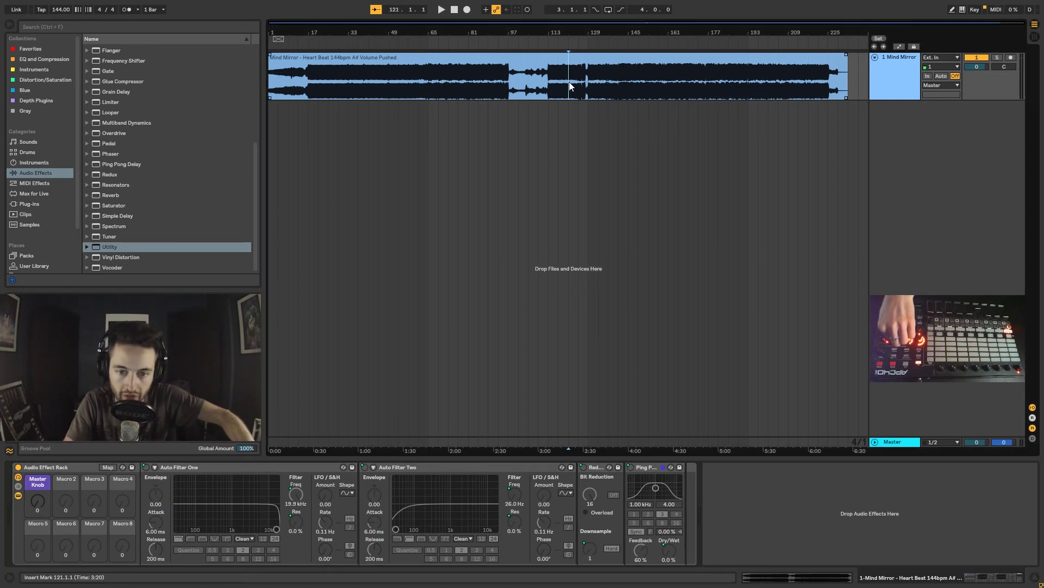
pyautogui.press('space')
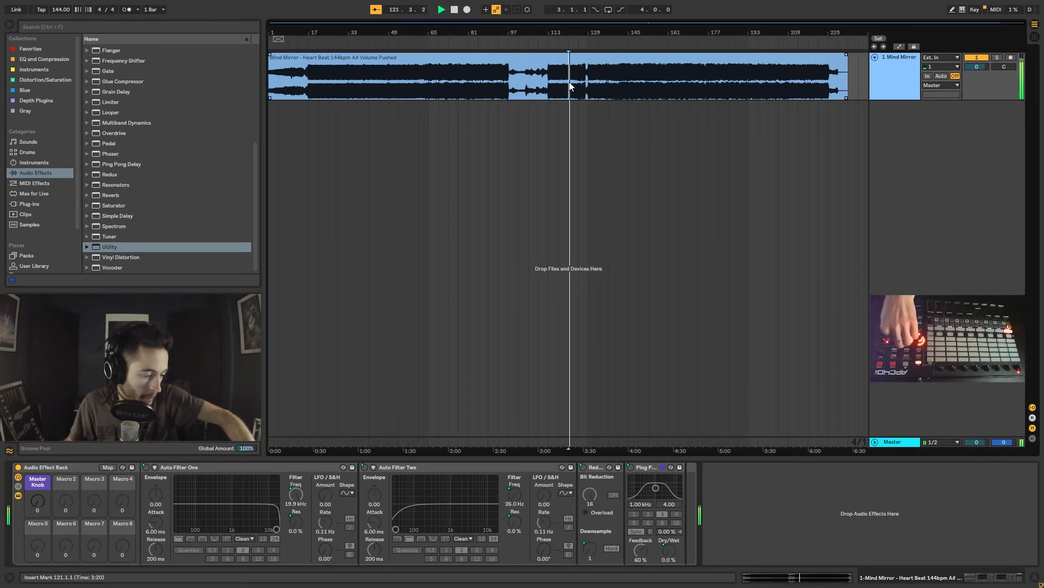